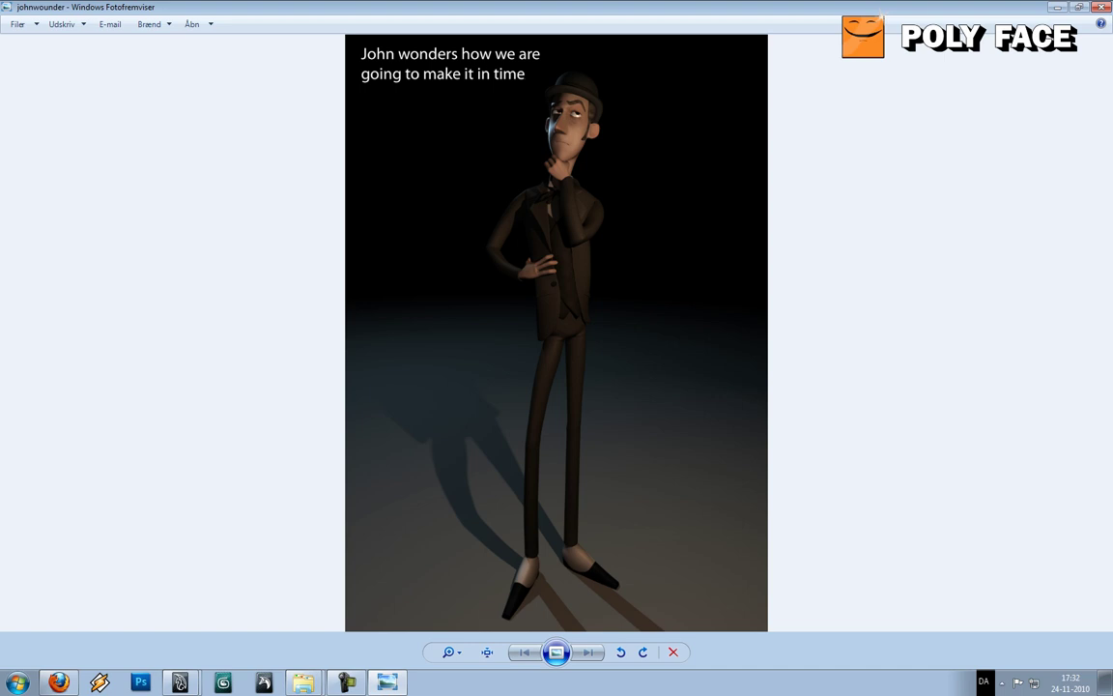
- Close the reference picture and switch to the Maya window with the character rig scene
left_click(1101, 7)
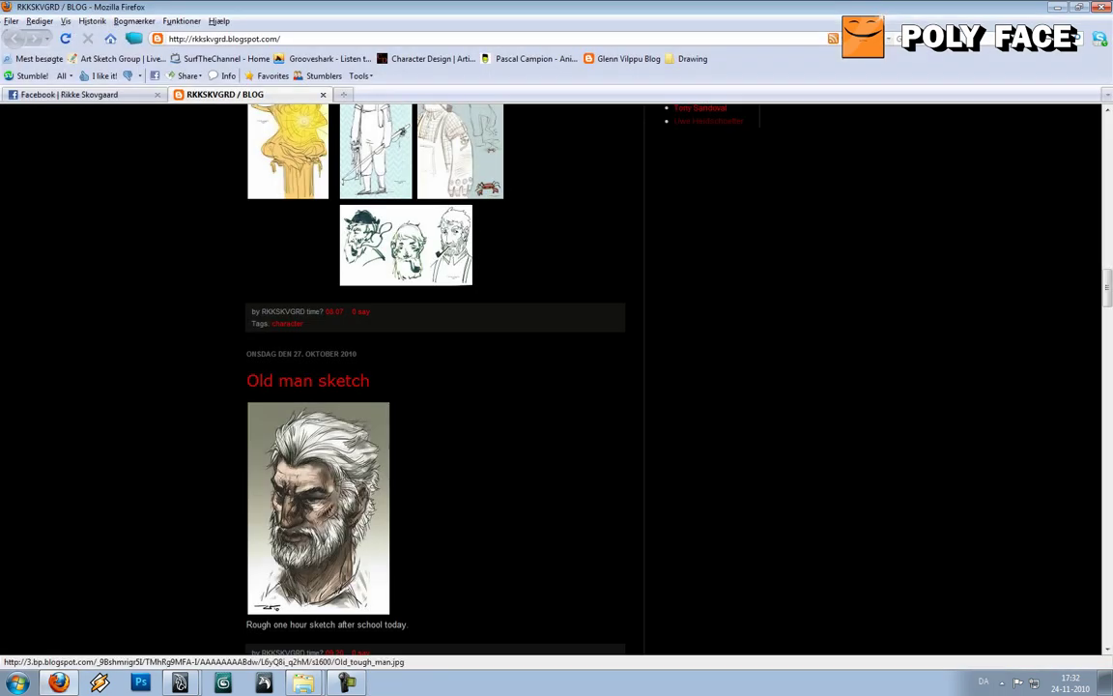
mouse_move(179, 683)
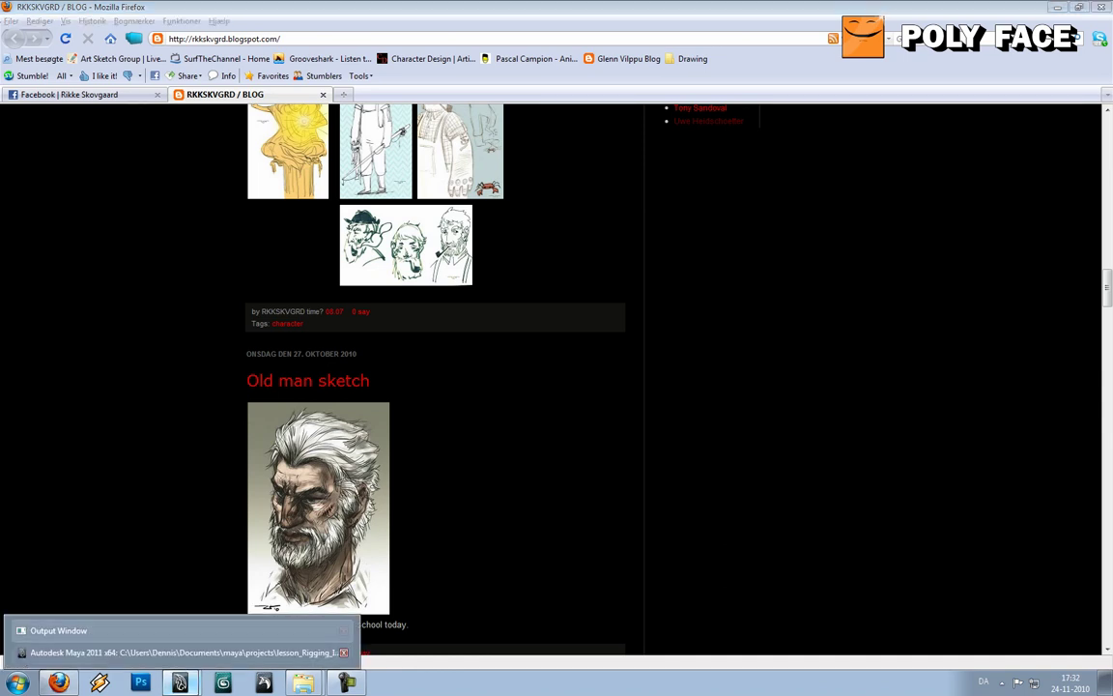
left_click(184, 653)
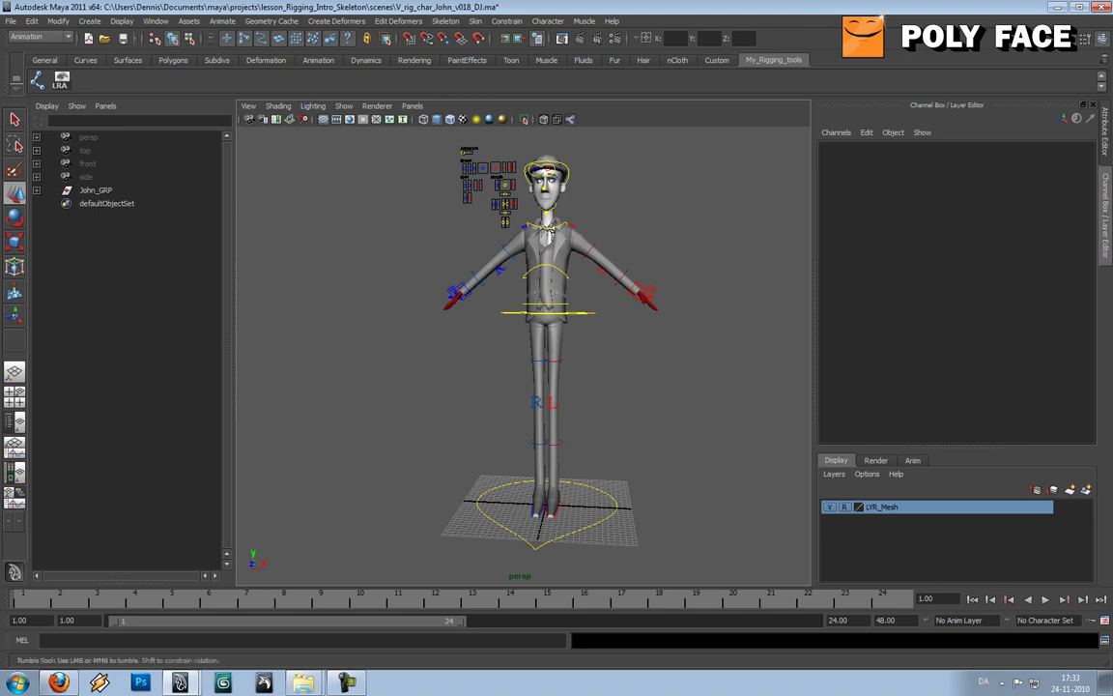
- Examine the rig's body, arm, leg and face controls around the character
left_click_drag(619, 333, 560, 337, "alt")
left_click(580, 315)
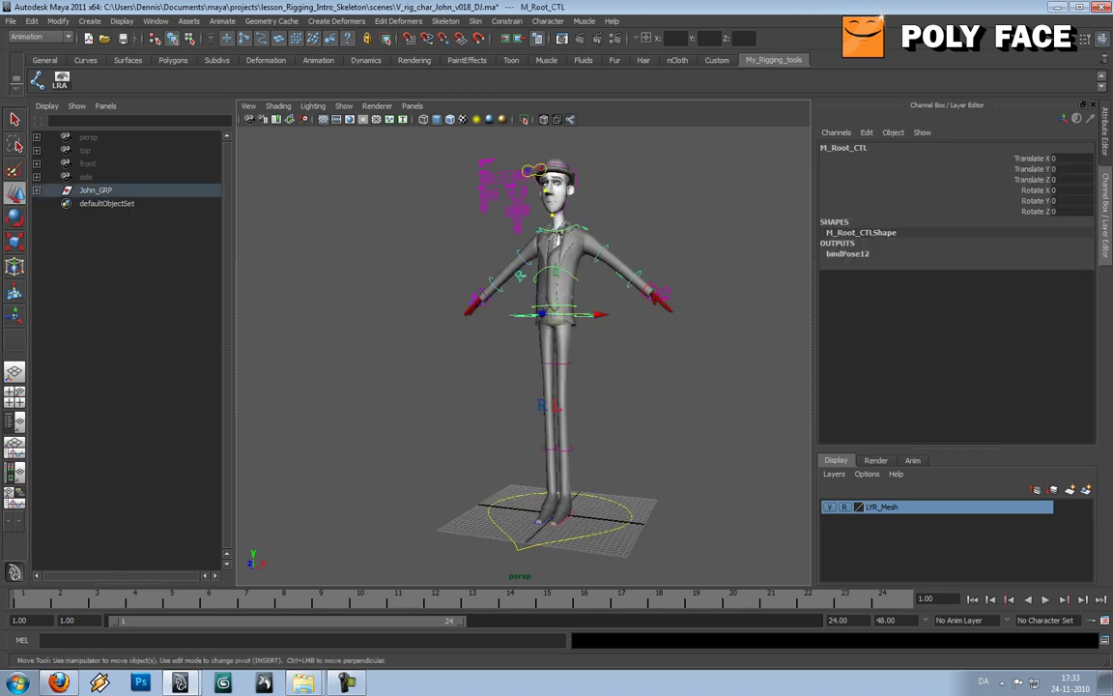
right_click_drag(522, 280, 551, 280, "alt")
middle_click_drag(551, 281, 512, 276, "alt")
mouse_move(473, 276)
left_mouse_down("alt")
mouse_move(523, 278)
mouse_move(491, 281)
left_mouse_up("alt")
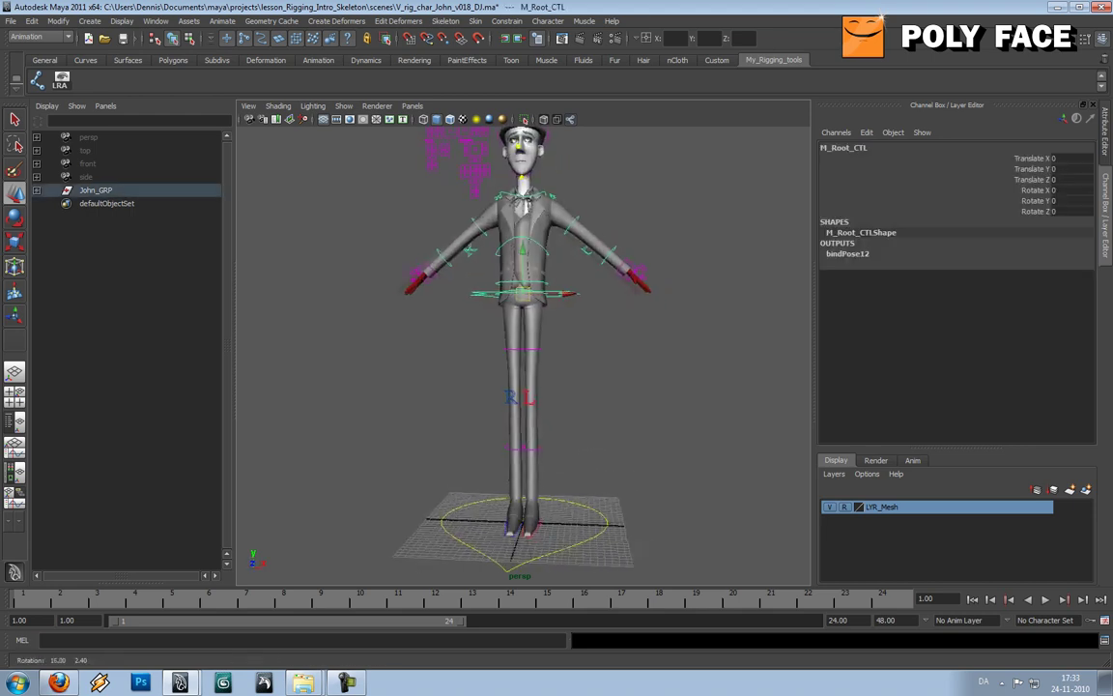
left_click(447, 208)
middle_click_drag(528, 206, 531, 230, "alt")
left_click_drag(629, 435, 609, 435, "alt")
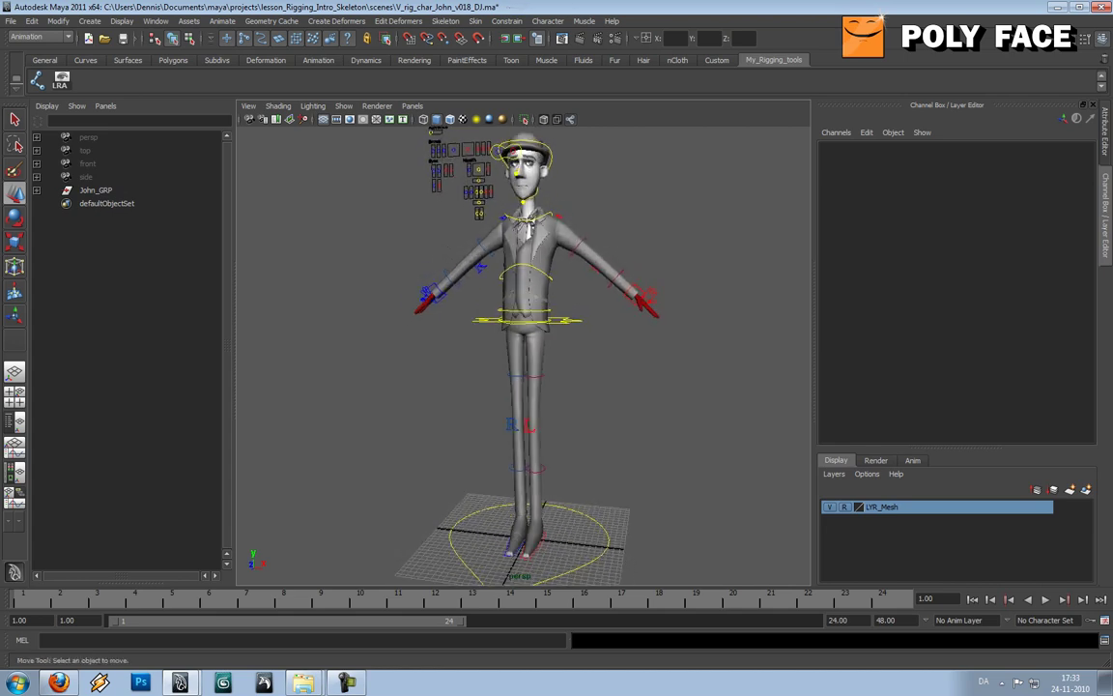
- Try lowering the body about 21 units on Y with M_Root_CTL, and undo the move
left_click(529, 228)
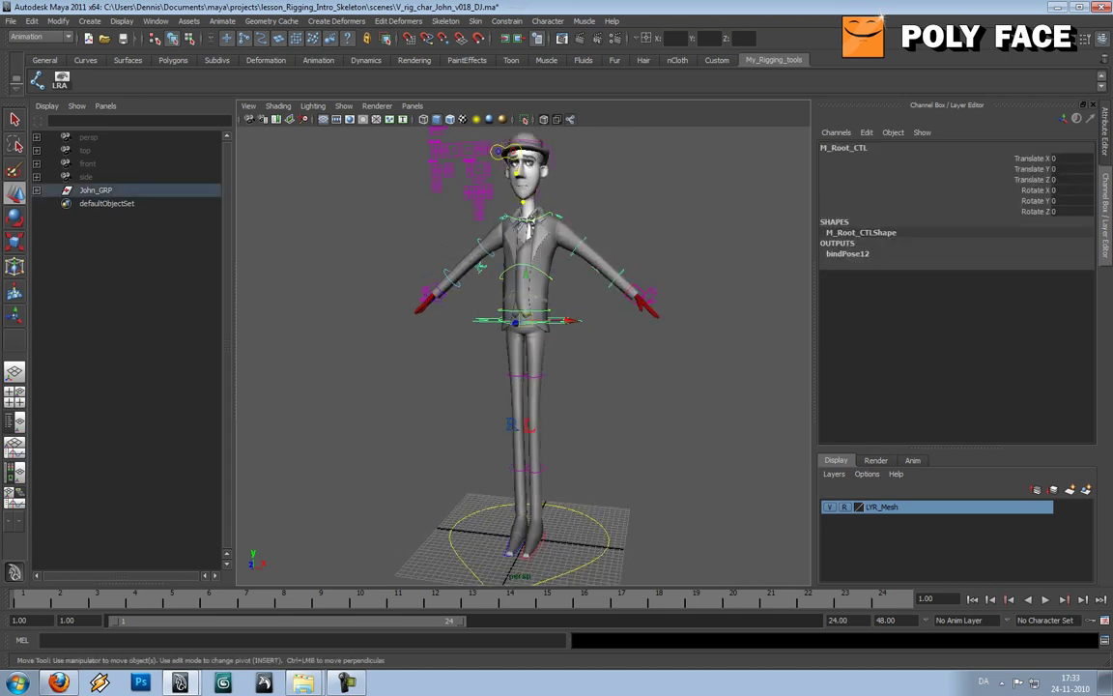
left_click_drag(528, 226, 529, 274)
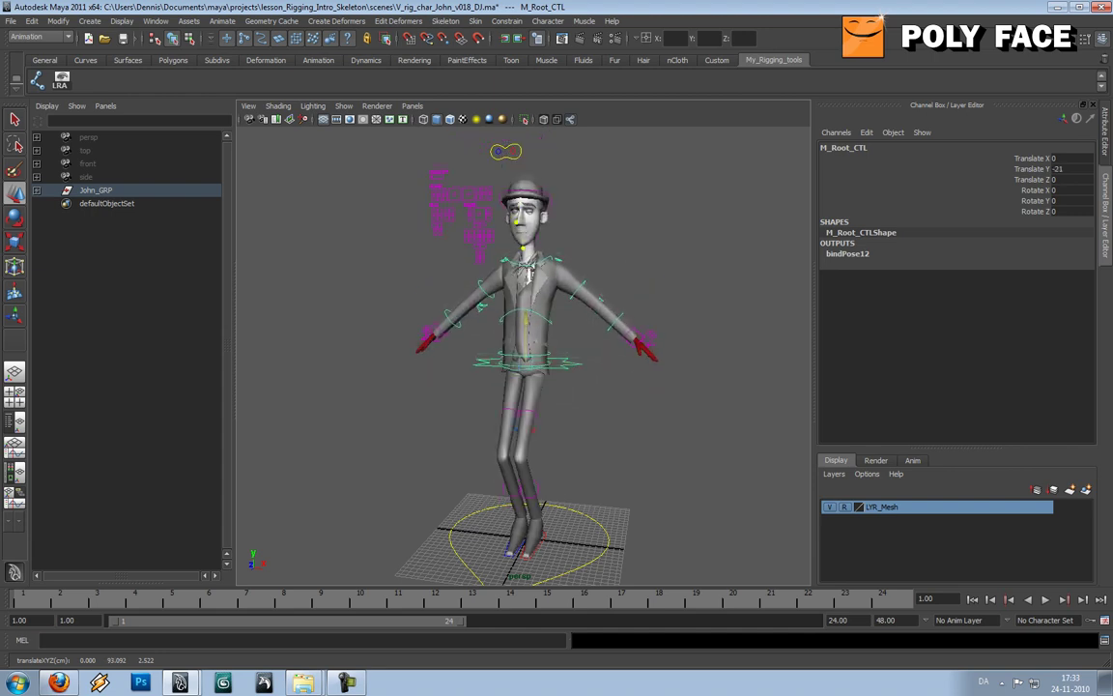
key("ctrl+z")
- Try moving the whole character with the master control around its feet, undo the move and clear the selection
left_click(592, 517)
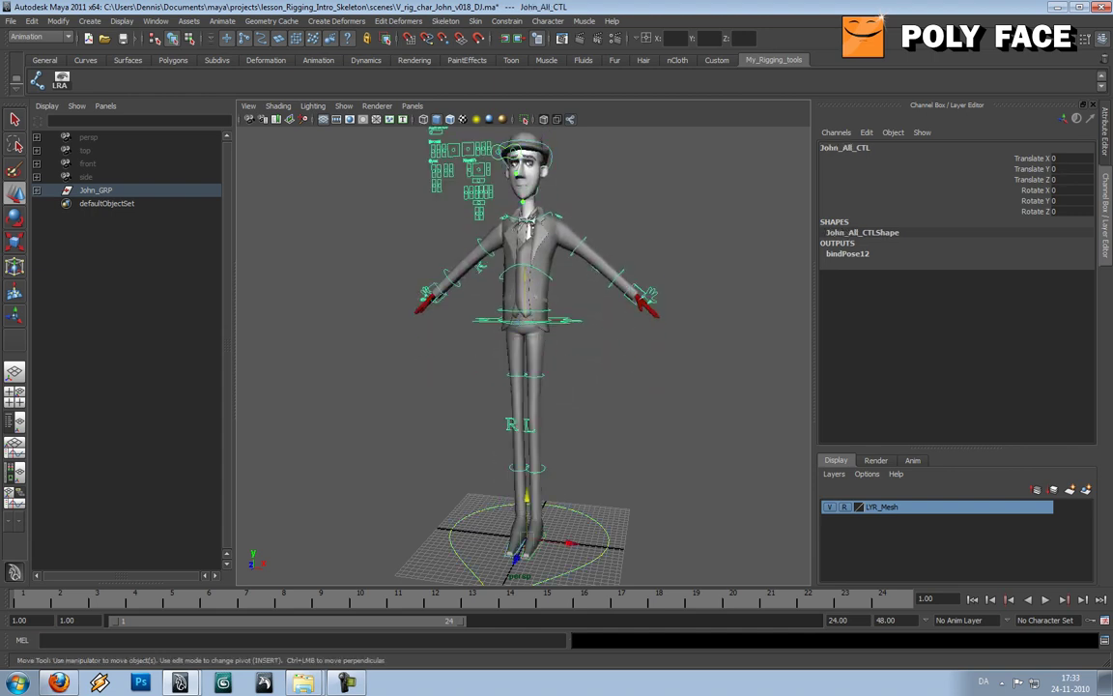
left_click_drag(568, 543, 506, 536)
key("ctrl+z")
left_click(650, 437)
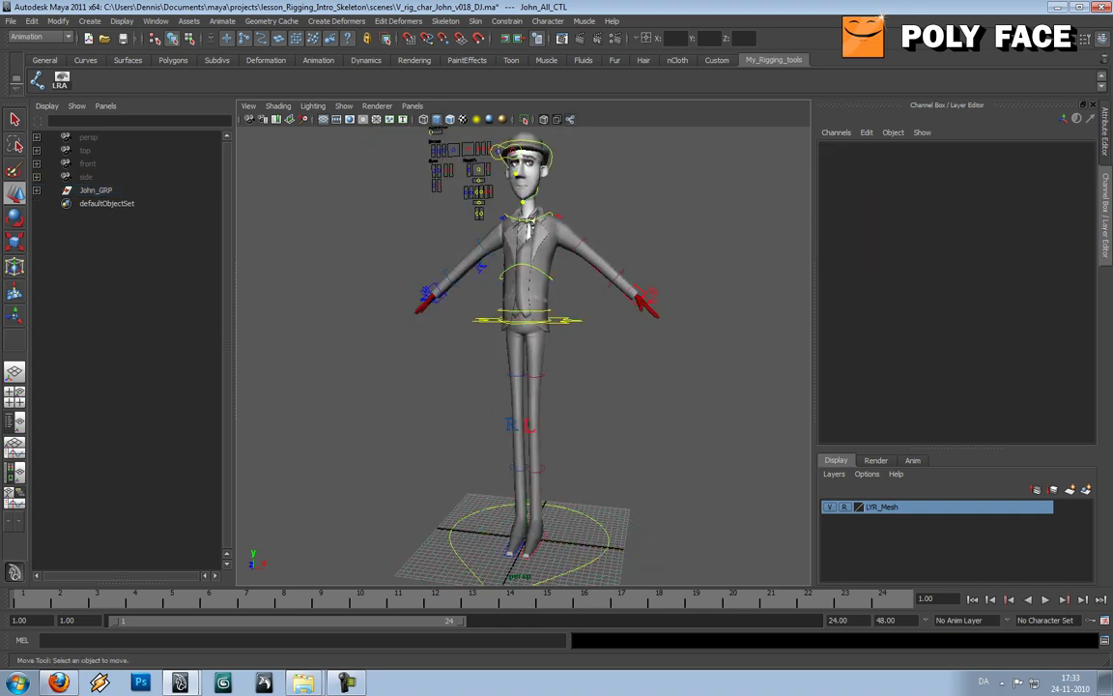
- Try rotating the hips with M_Hips_01_CTL, undo the rotation and clear the selection
left_click_drag(618, 425, 624, 488, "alt")
right_click_drag(624, 488, 676, 492, "alt")
left_click(553, 339)
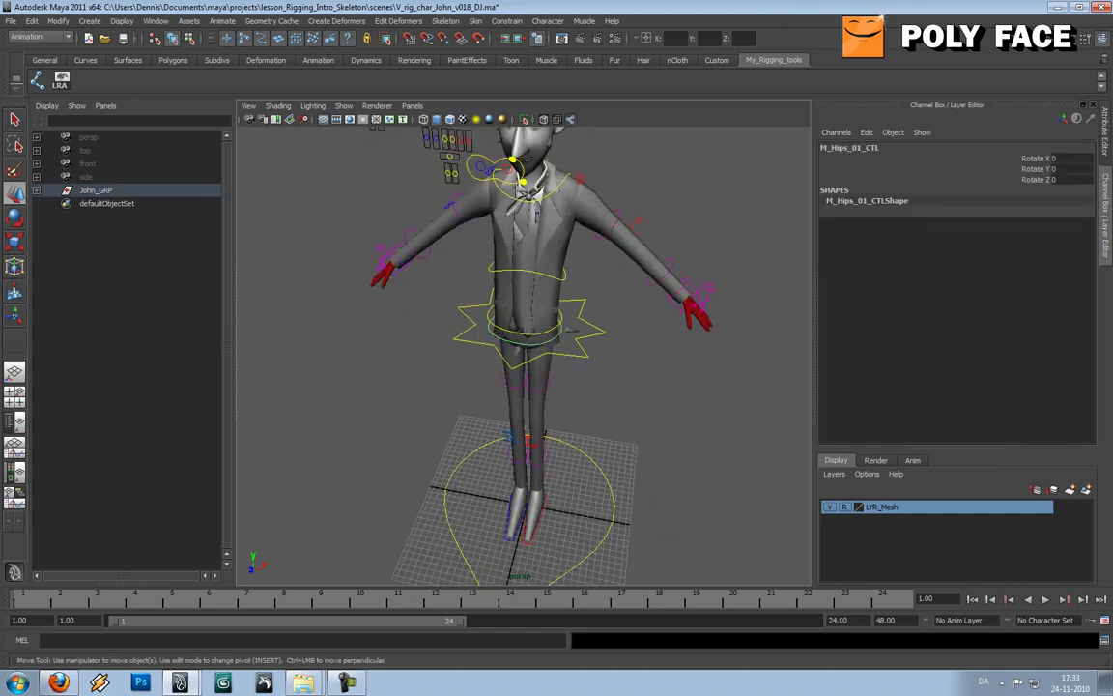
key("e")
left_click_drag(556, 341, 586, 315, "alt")
key("ctrl+z")
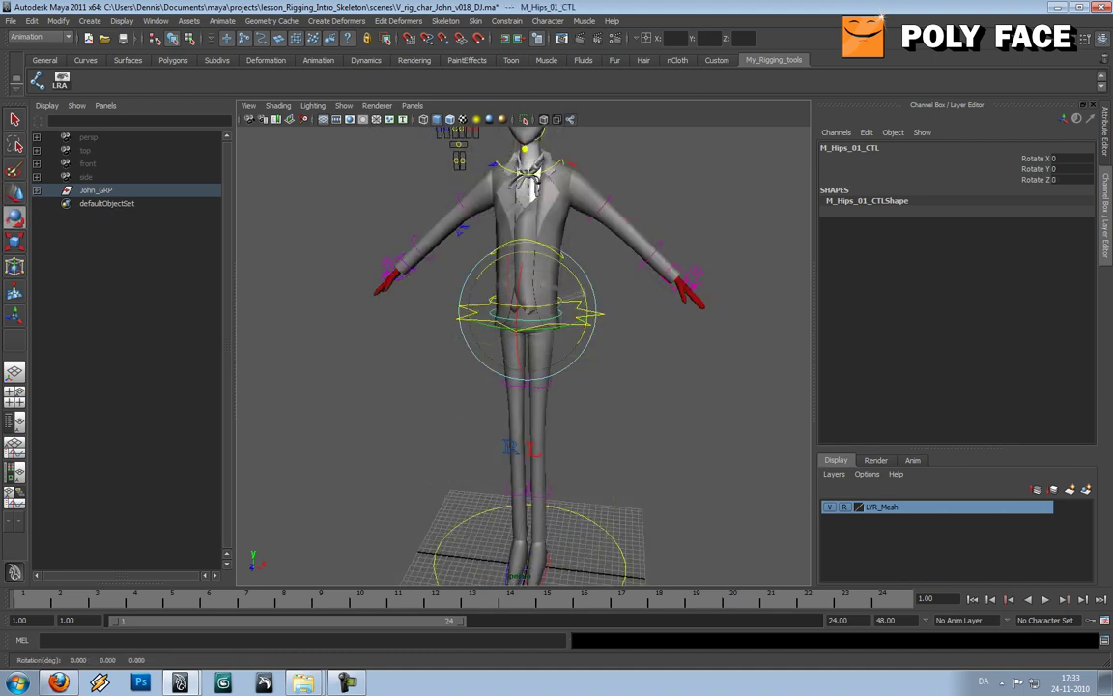
key("ctrl+z")
key("ctrl+z")
key("ctrl+z")
left_click(617, 361)
- Try pulling the left hand toward the body with L_ArmIK_CTL, and undo the moves
middle_click_drag(617, 362, 599, 314, "alt")
middle_click_drag(516, 133, 452, 217, "alt")
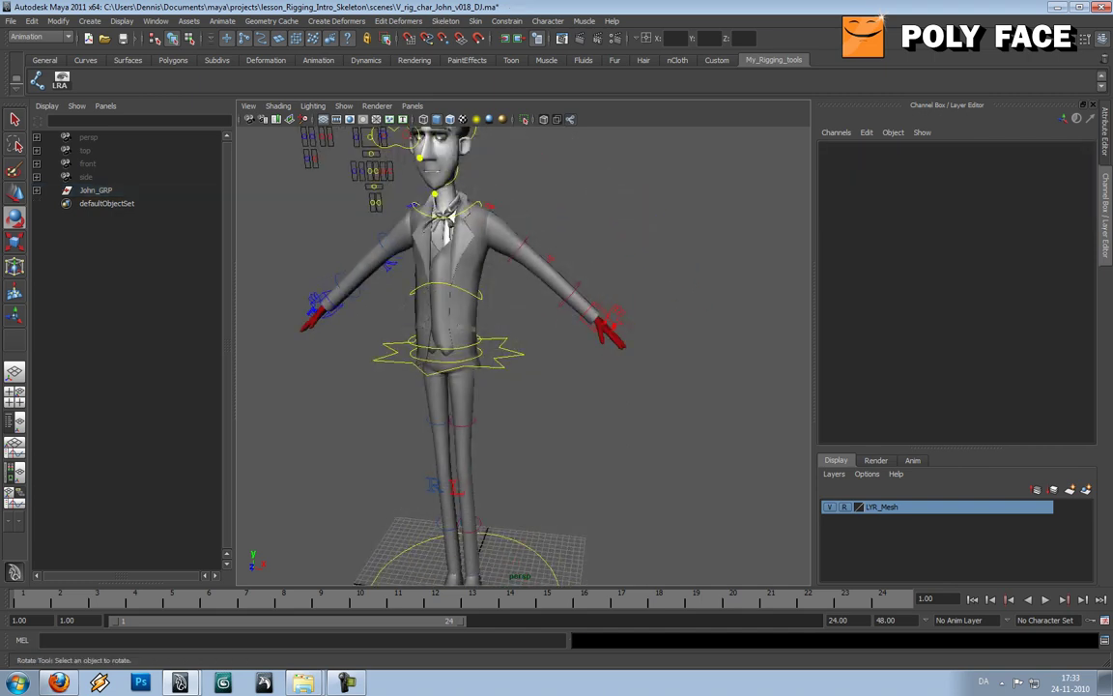
left_click(593, 310)
key("w")
left_click_drag(594, 317, 534, 288)
key("z")
key("z")
key("z")
key("z")
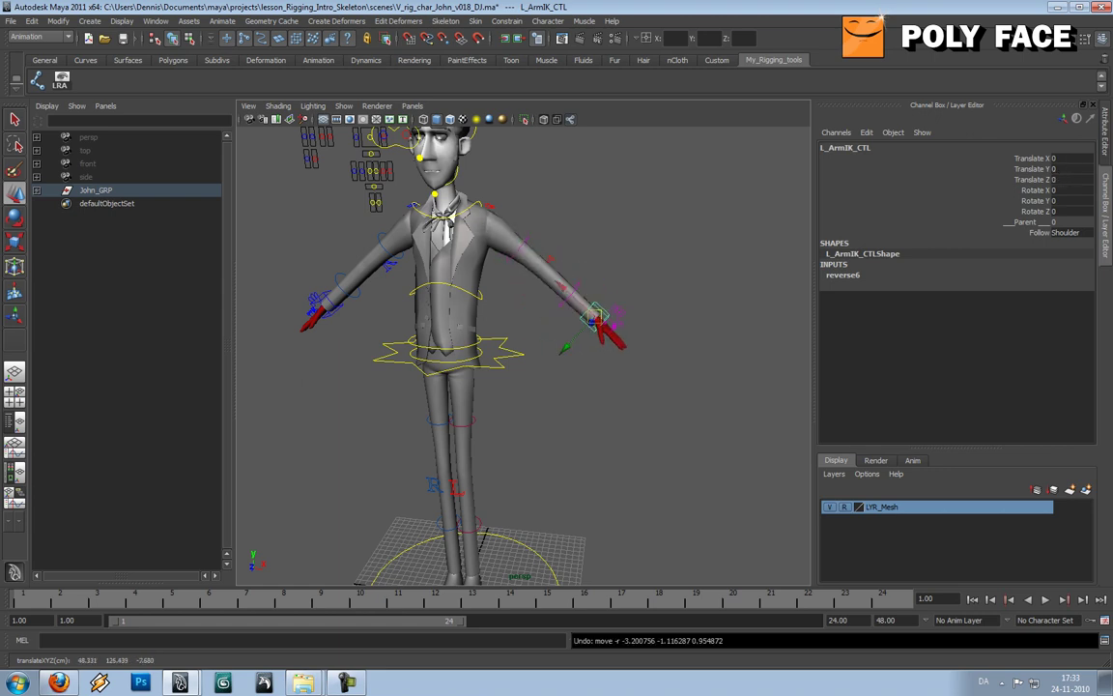
- Switch the left arm to FK through the IK/FK attribute of L_HandMain_CTL
left_click(599, 322)
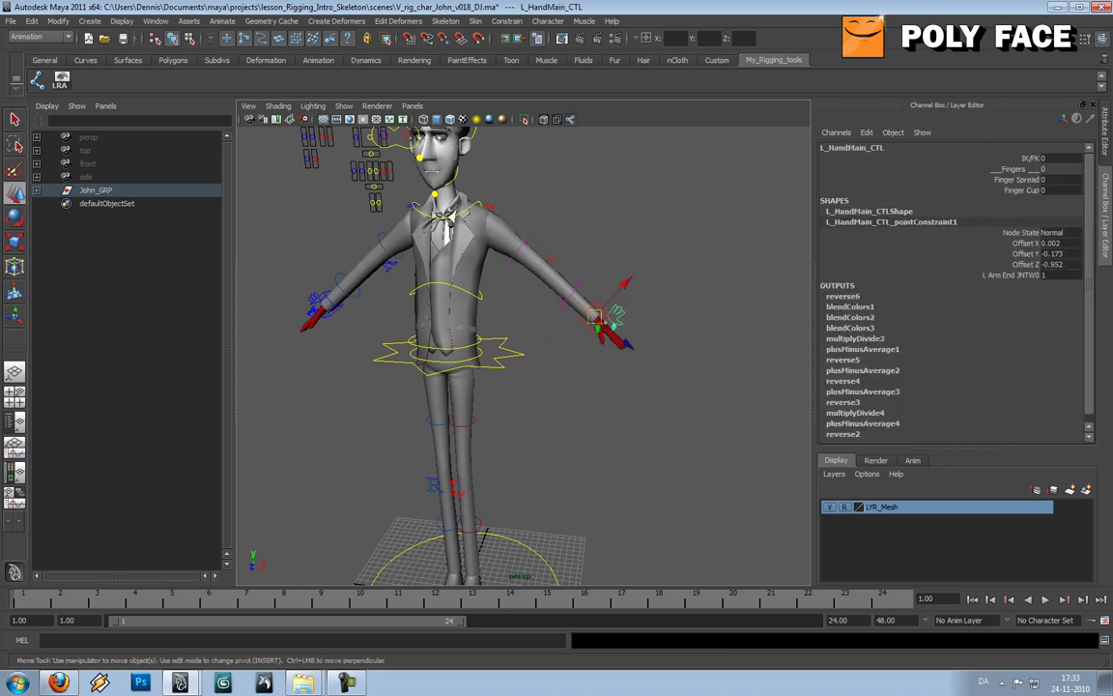
left_click(1032, 158)
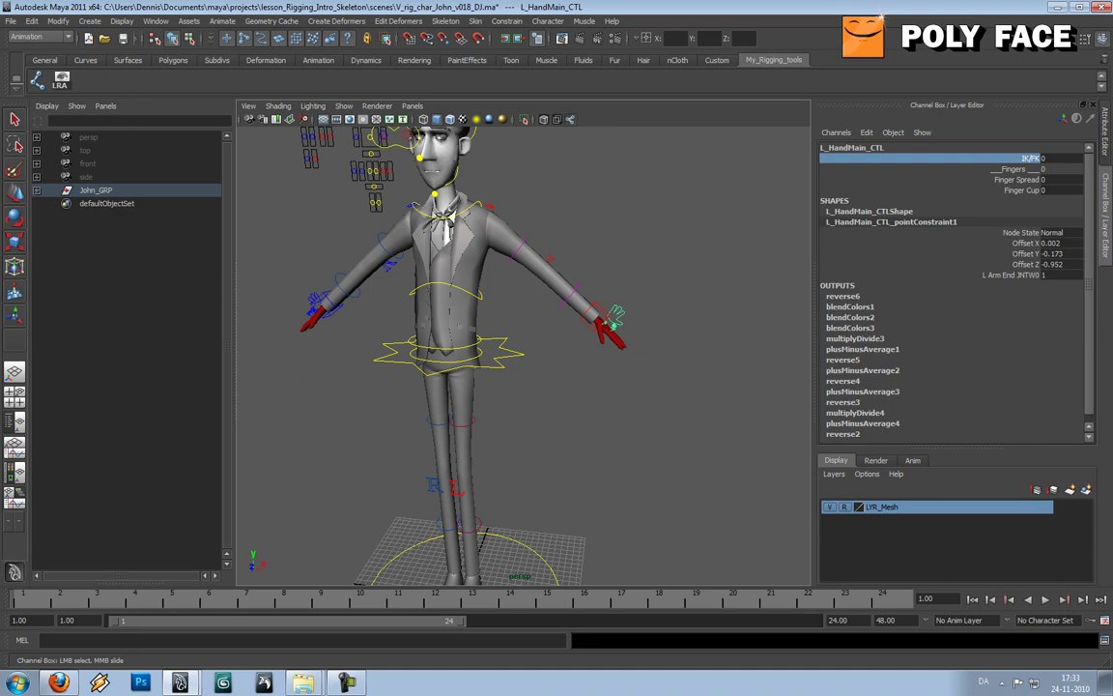
left_click(690, 256)
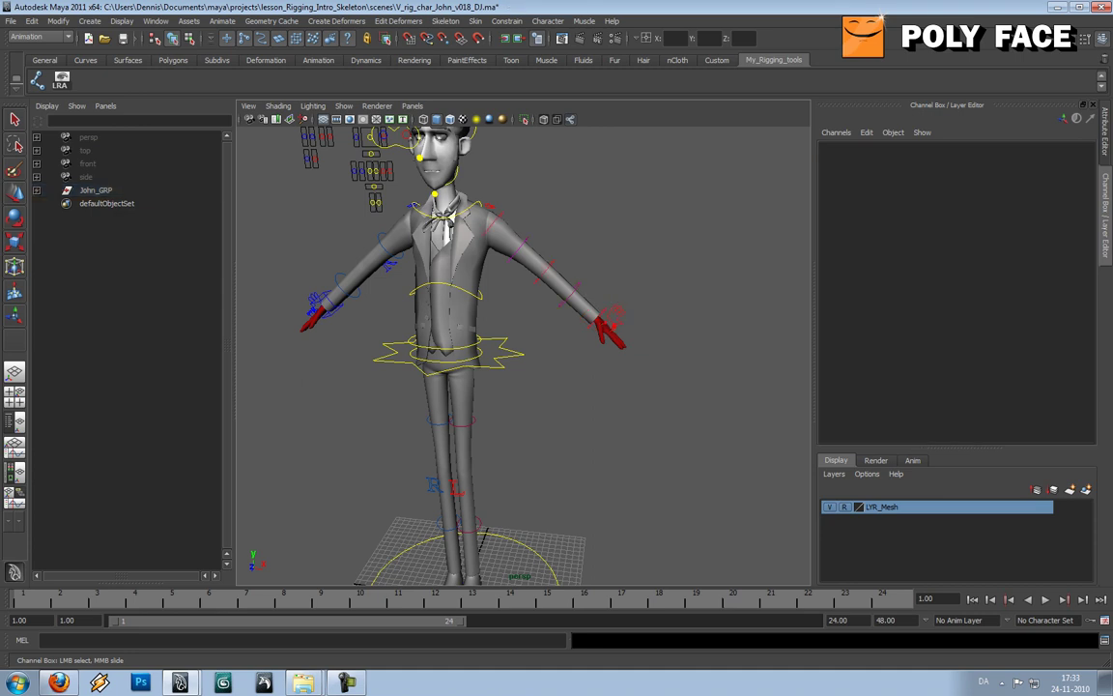
- Try rotating the left arm from the shoulder with L_ArmRoot_01_CTL, and undo the rotation
left_click(497, 221)
key("e")
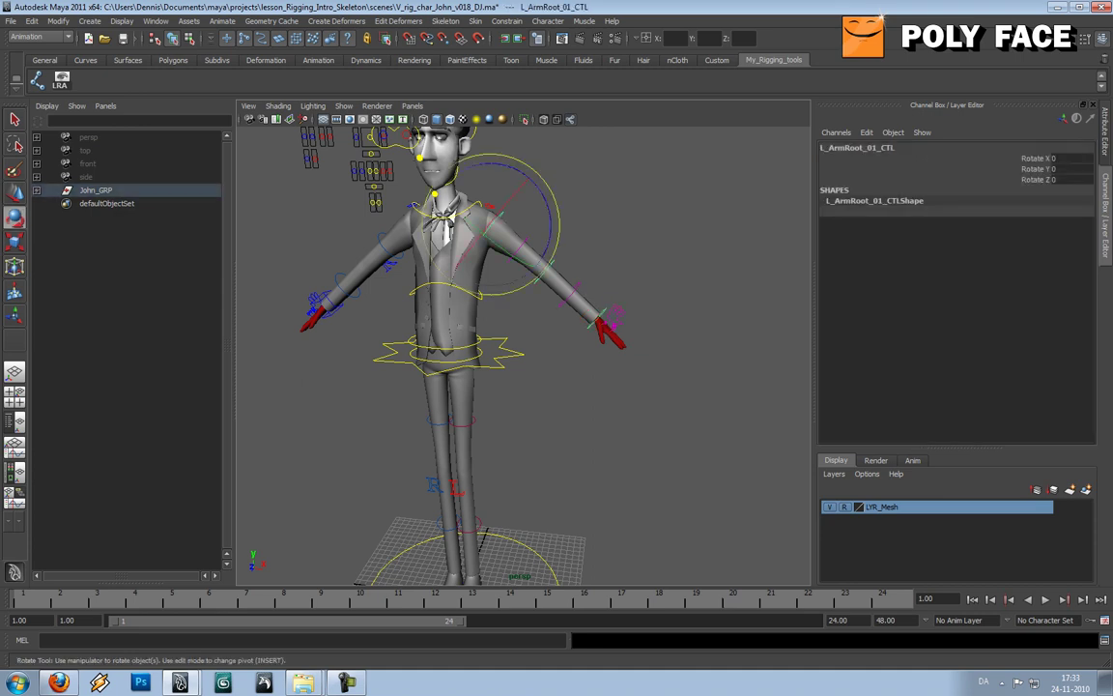
left_click_drag(546, 201, 519, 253)
key("ctrl+z")
- Try moving the left arm's bend controls L_ArmHose_01_CTL and L_ArmHose_02_CTL, and undo the moves
left_click(616, 221)
left_click(525, 242)
key("w")
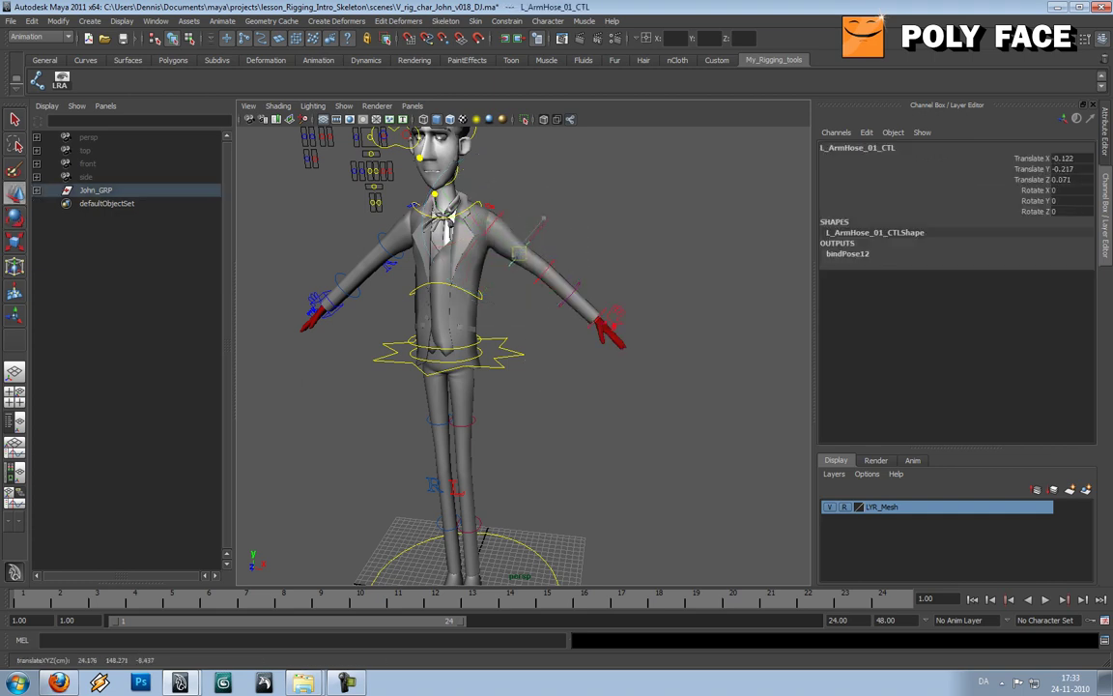
left_click(577, 291)
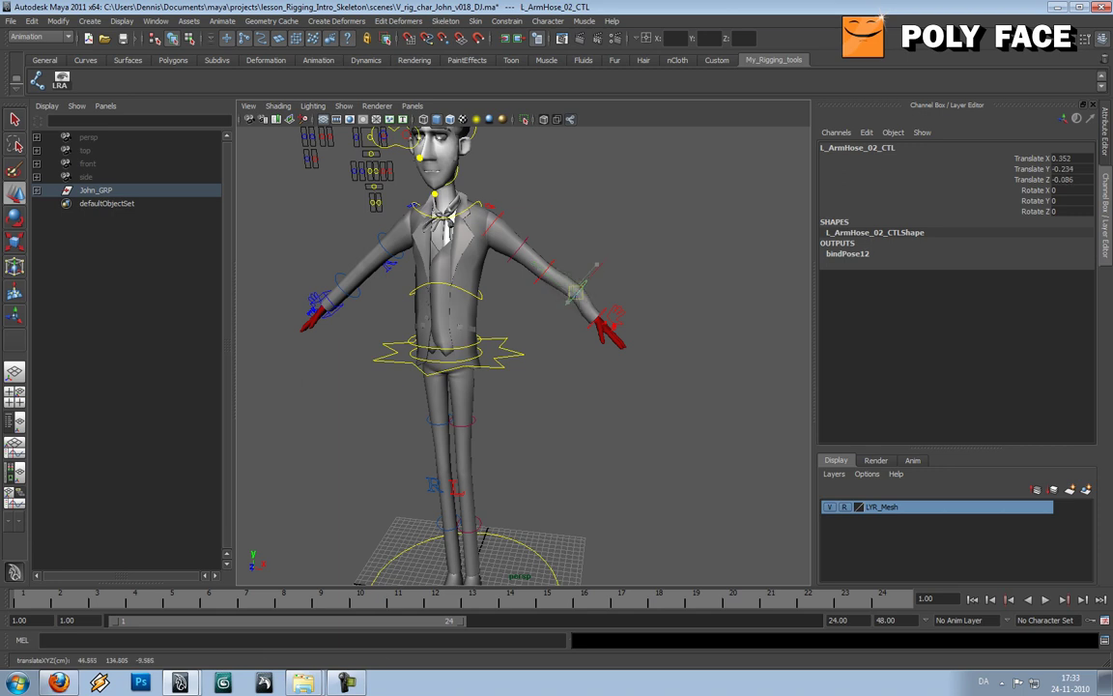
left_click_drag(577, 291, 579, 280)
key("ctrl+z")
left_click(623, 254)
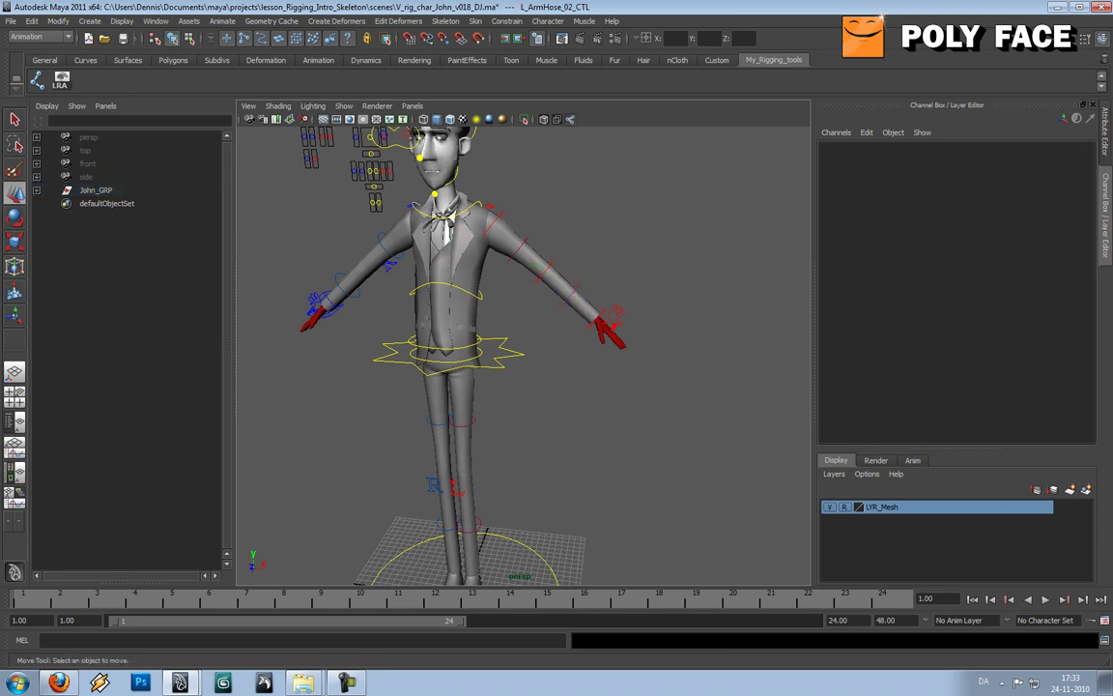
- Set the IK/FK attribute of L_HandMain_CTL to 0 to put the left arm in IK
left_click(607, 324)
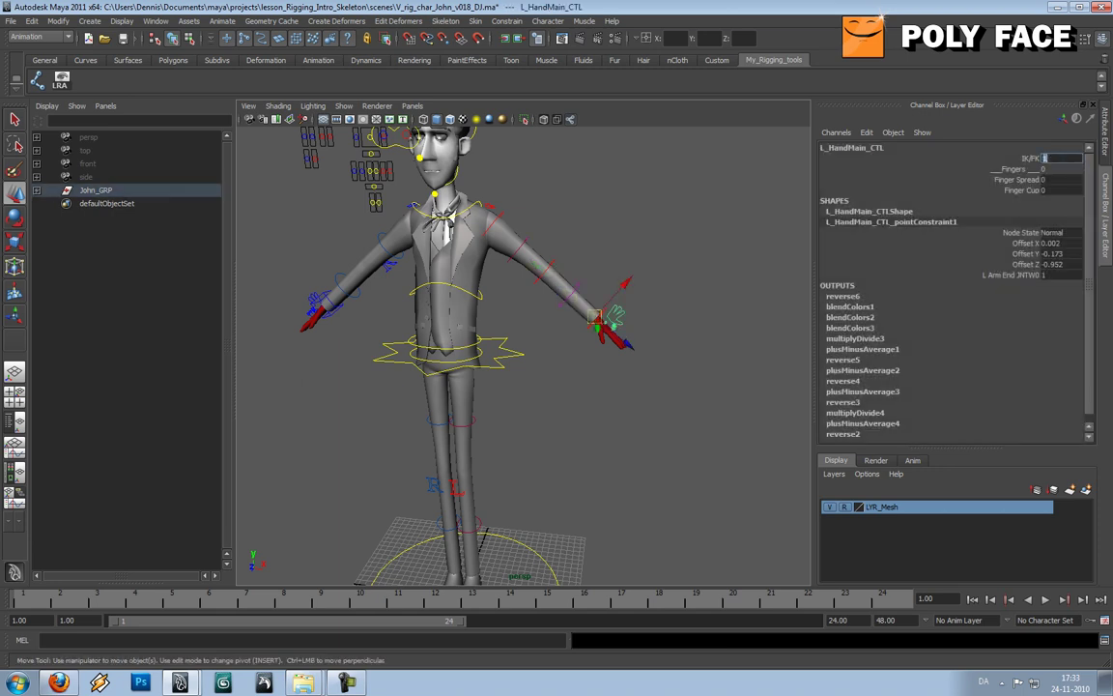
type("0")
key("Tab")
left_click(641, 294)
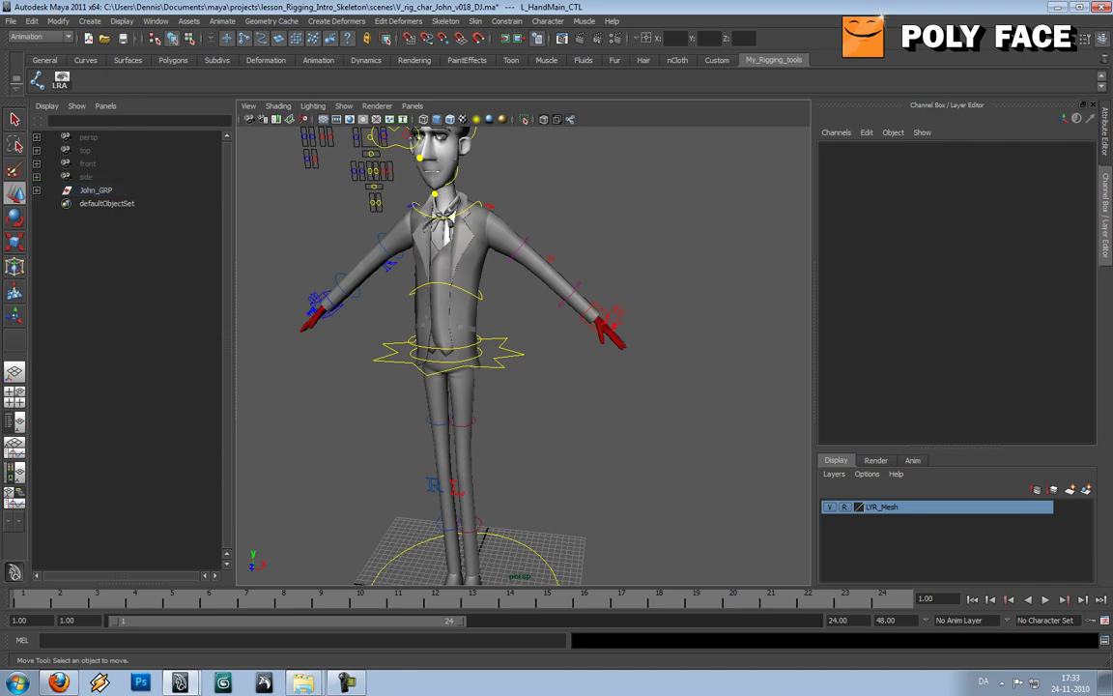
- Bend the left arm by moving L_ArmIK_CTL in beside the hip, about 15.4, 3.4 and 17 on X, Y and Z
left_click(603, 309)
left_click_drag(603, 314, 475, 348, "alt")
left_click_drag(549, 363, 483, 320)
right_click_drag(483, 320, 534, 304, "alt")
- Curve the left forearm by moving L_ArmHose_02_CTL to about X 0.08, Y -0.12, Z -0.5
left_click(530, 284)
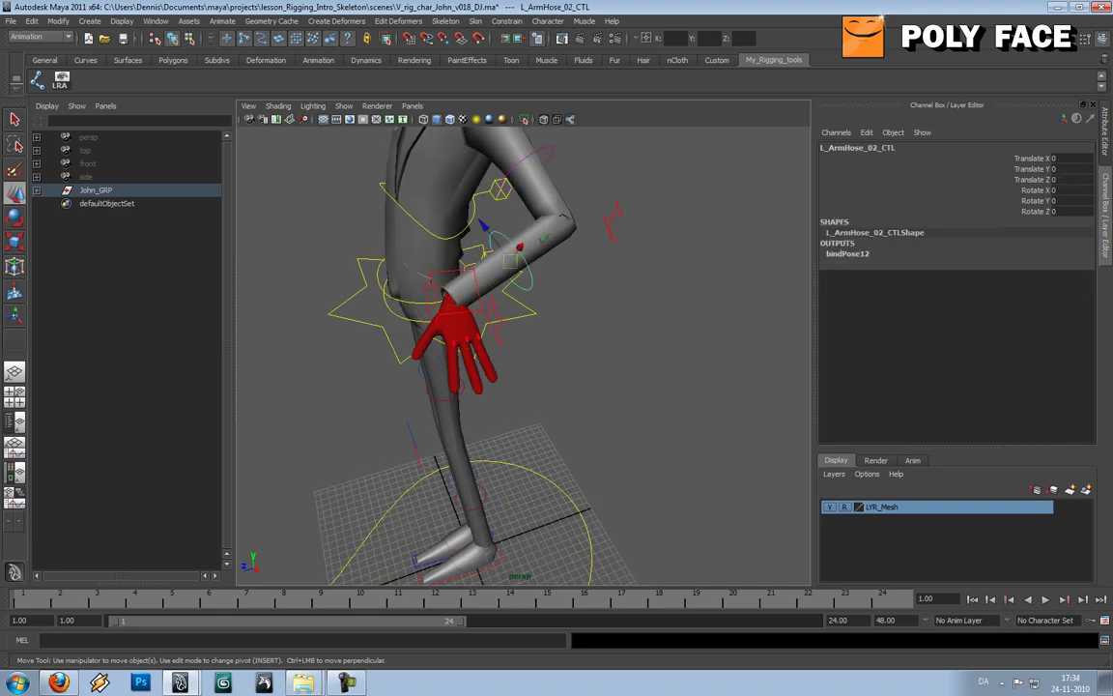
middle_click_drag(530, 284, 533, 335, "alt")
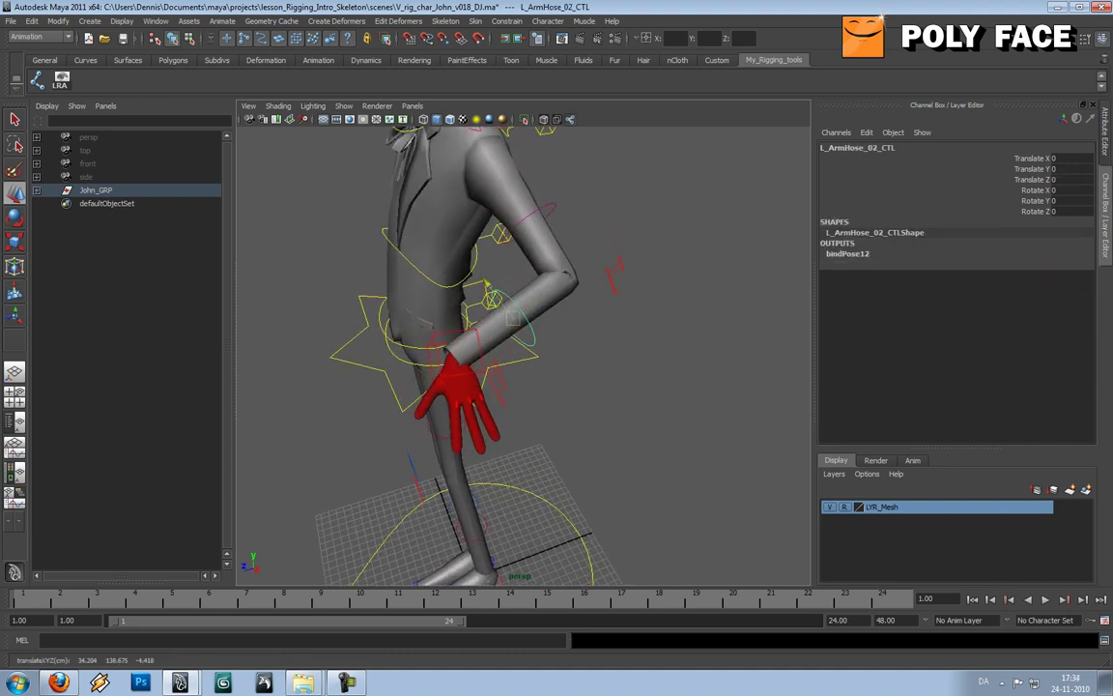
left_click(486, 282)
left_click_drag(473, 405, 535, 404, "alt")
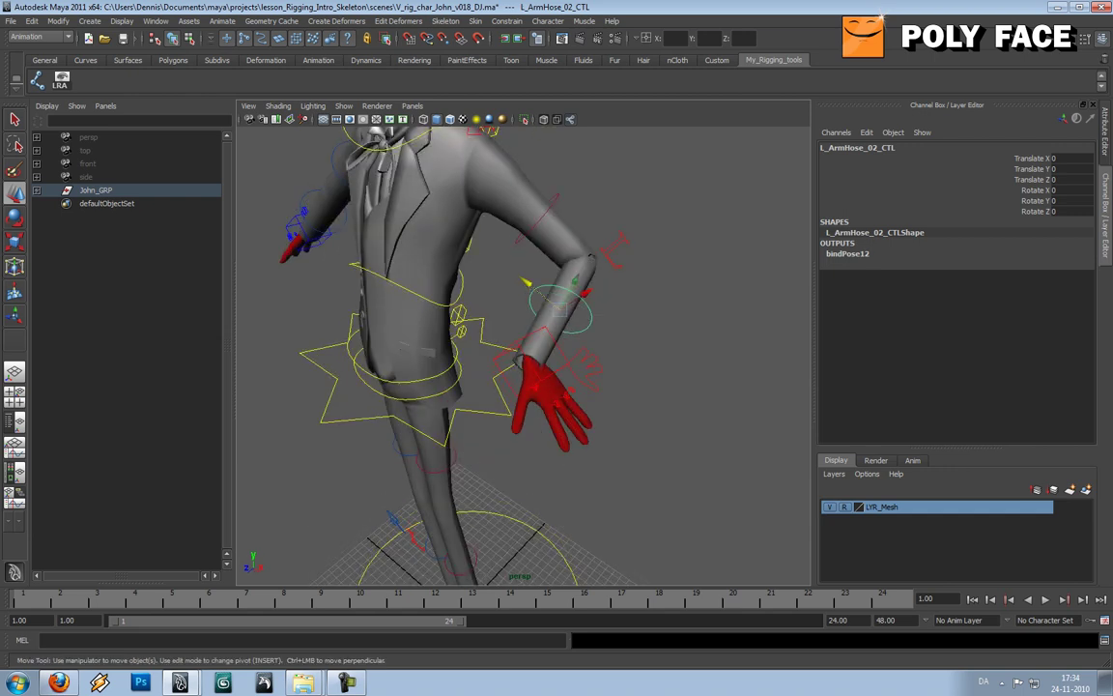
left_click_drag(526, 282, 575, 317)
key("ctrl+z")
left_click_drag(575, 317, 488, 332, "alt")
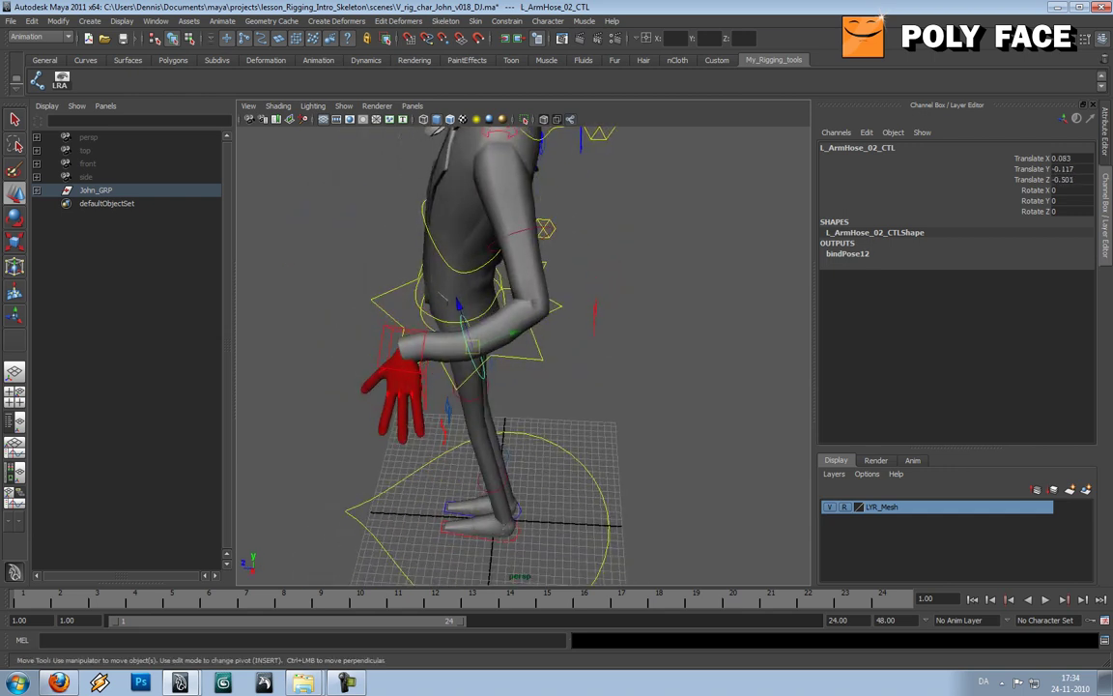
- Curve the left upper arm by moving L_ArmHose_01_CTL to about X 0.08, Y -0.02, Z -0.47
left_click(520, 232)
left_click_drag(522, 237, 576, 244, "alt")
left_click_drag(493, 252, 553, 224)
left_click_drag(553, 225, 582, 248, "alt")
scroll(614, 237, "down", 5)
scroll(542, 231, "up", 3)
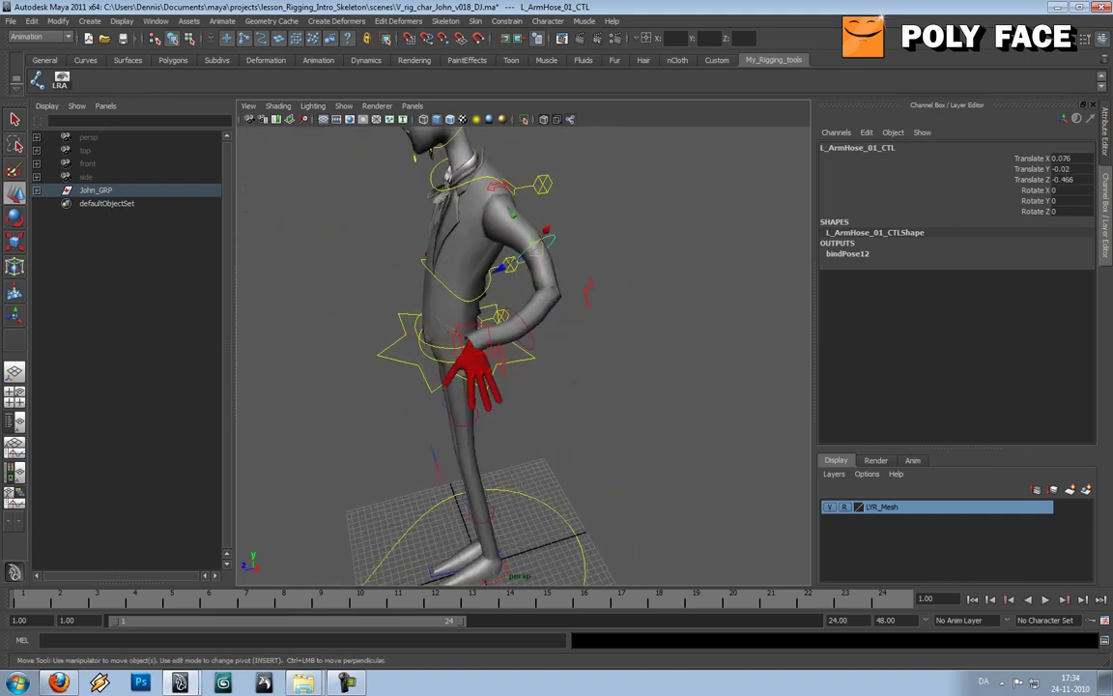
left_click(601, 253)
- Rotate the left hand with L_ArmIK_CTL so its fingers point toward the waist
left_click(489, 336)
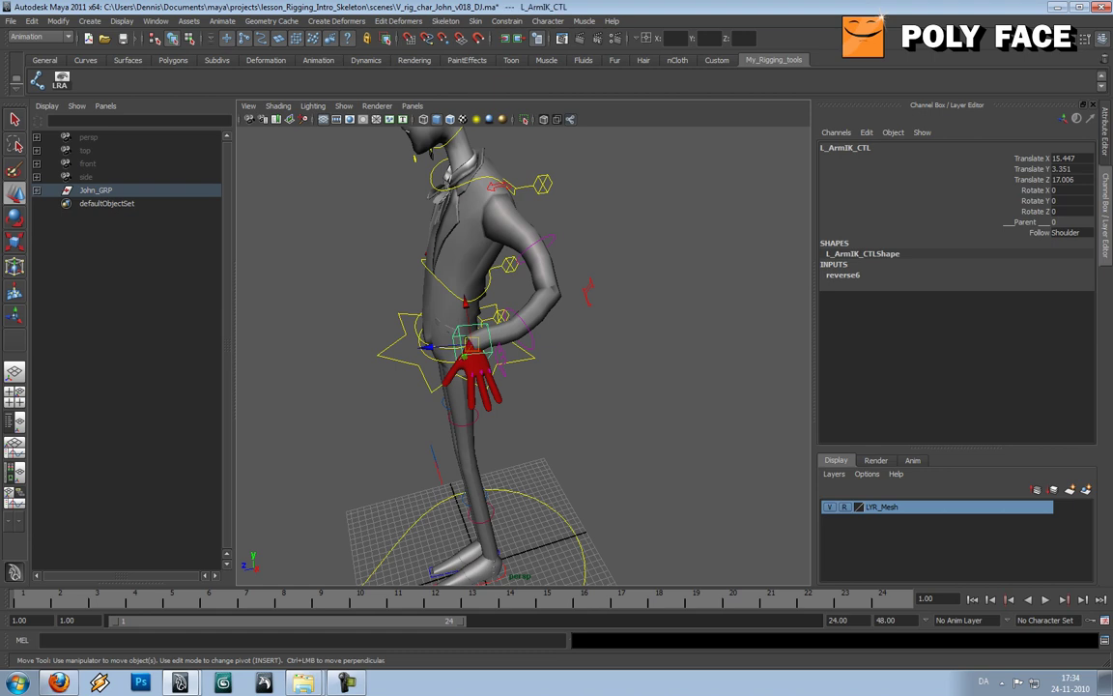
key("e")
left_click_drag(473, 401, 421, 327)
left_click(589, 387)
right_click_drag(541, 367, 599, 367, "alt")
left_click_drag(541, 367, 657, 352, "alt")
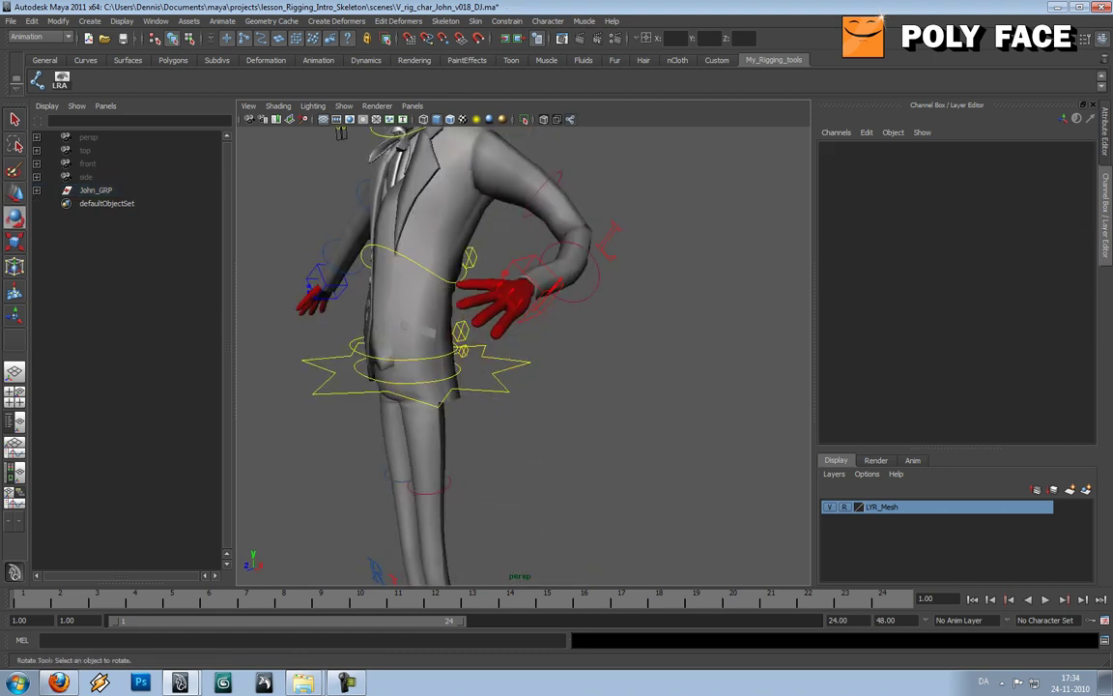
- Select the left hand's thumb control and its three finger controls together
middle_click_drag(580, 329, 587, 372, "alt")
right_click_drag(588, 372, 645, 372, "alt")
left_click(499, 290)
key("w")
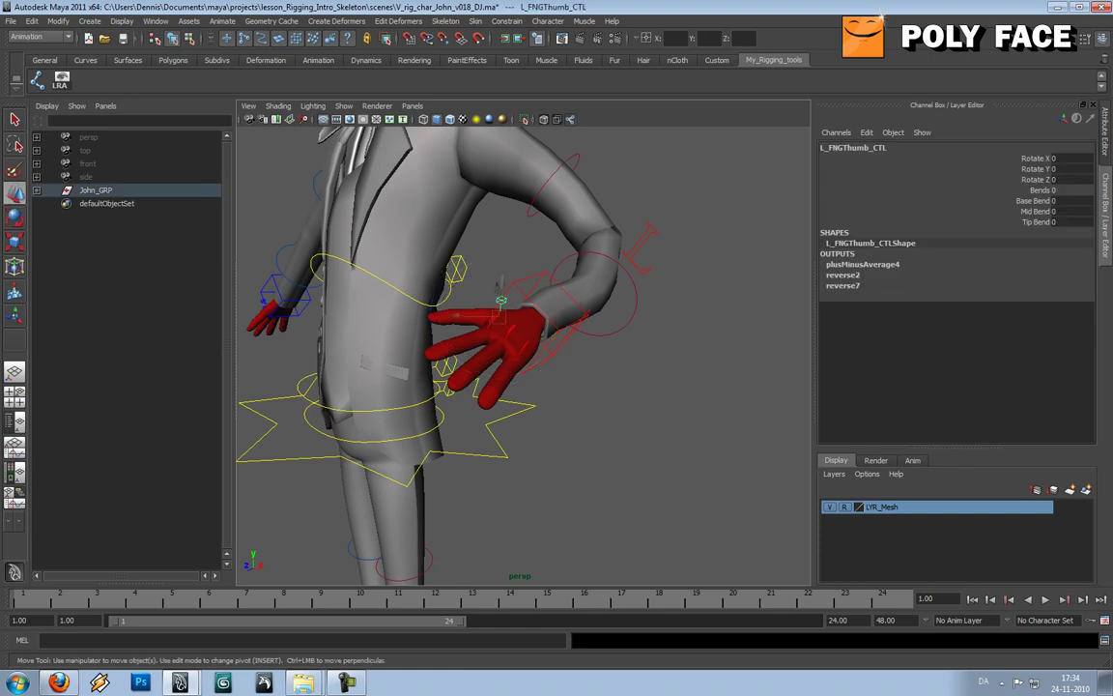
left_click(492, 319, "shift")
left_click(510, 332, "shift")
left_click(524, 348, "shift")
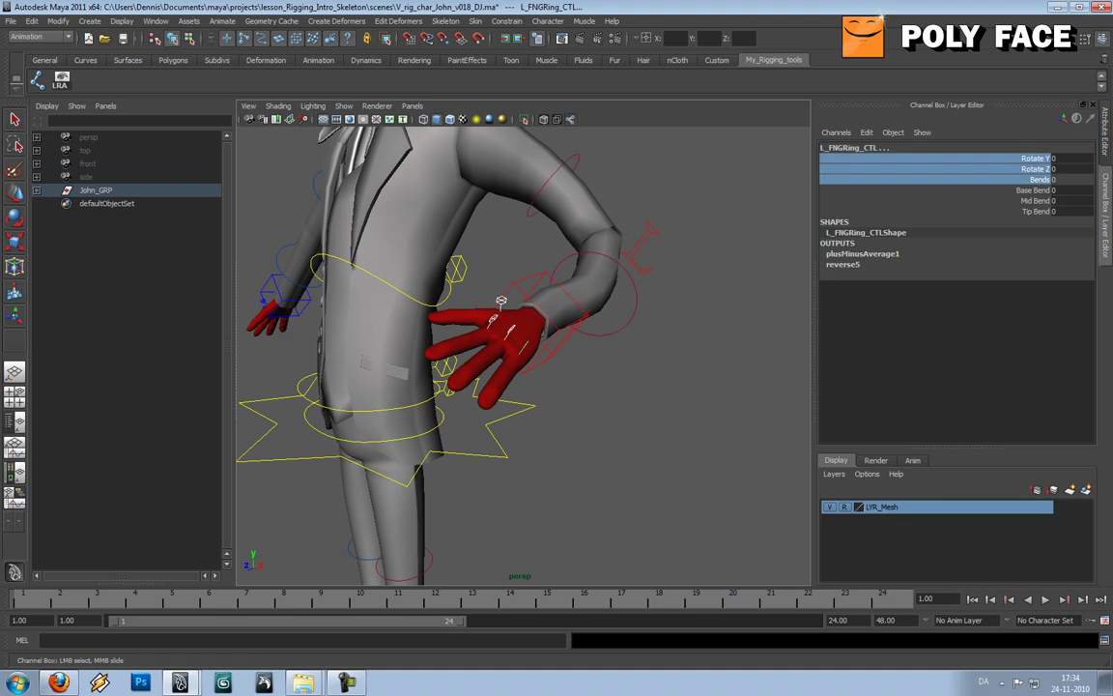
- Try rotating the selected finger controls around Y, and undo the rotations
key("e")
left_click_drag(527, 356, 482, 359)
key("ctrl+z")
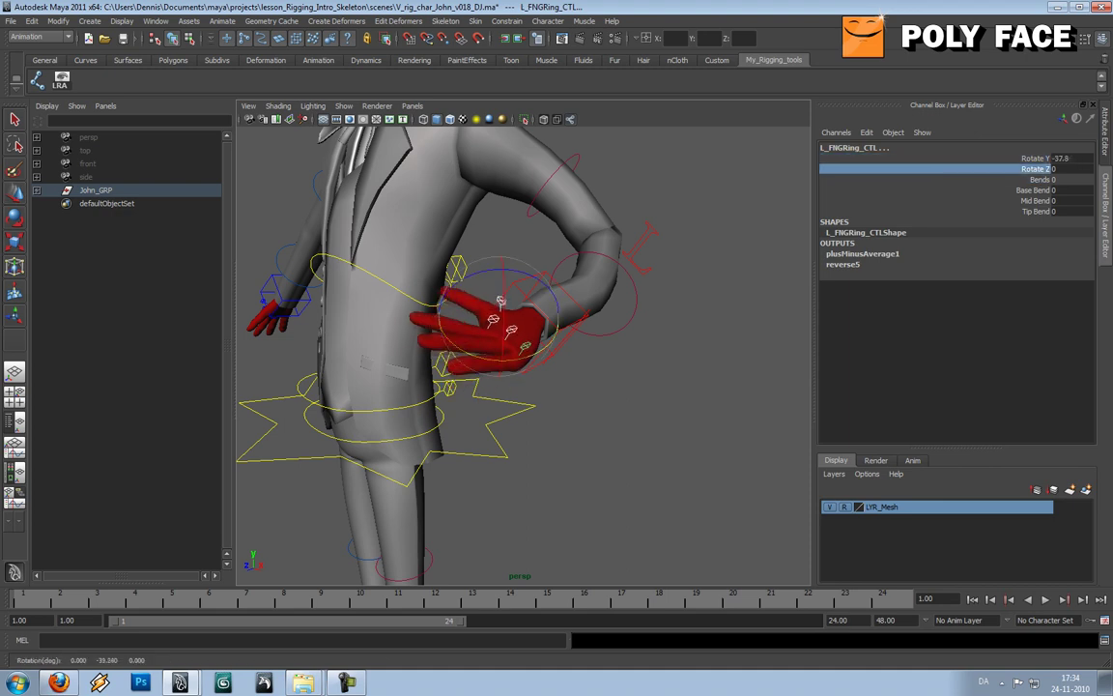
key("ctrl+z")
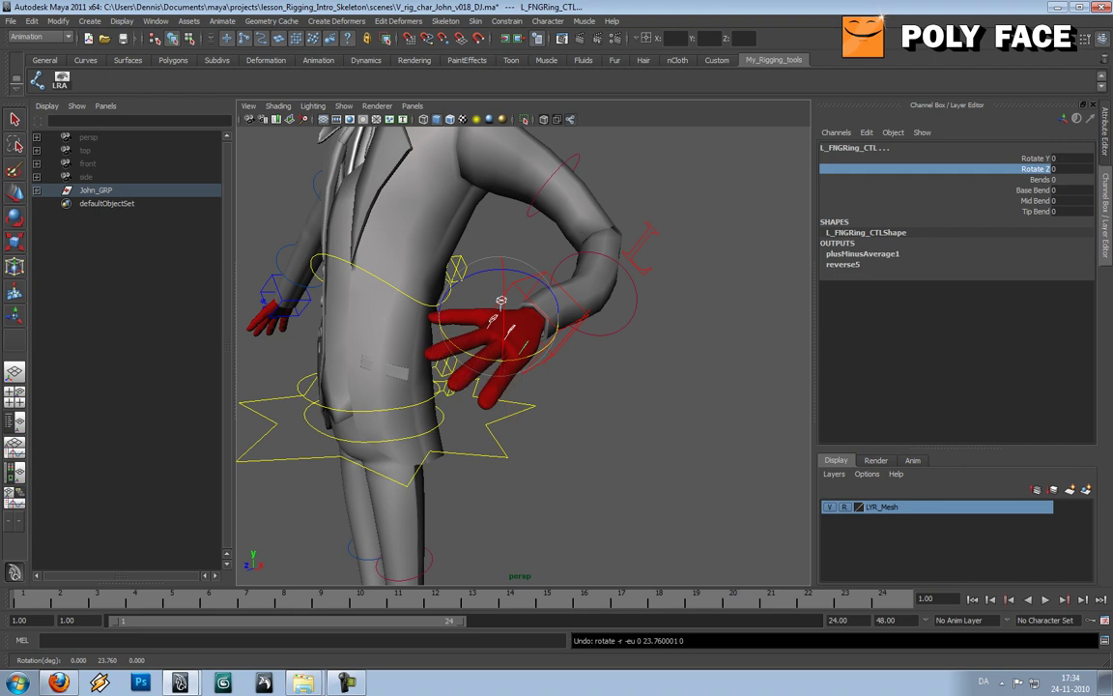
- Try rotating the selected left-hand finger controls to about -55 around Z, inspect the curled hand, and undo the rotation
left_click(501, 300)
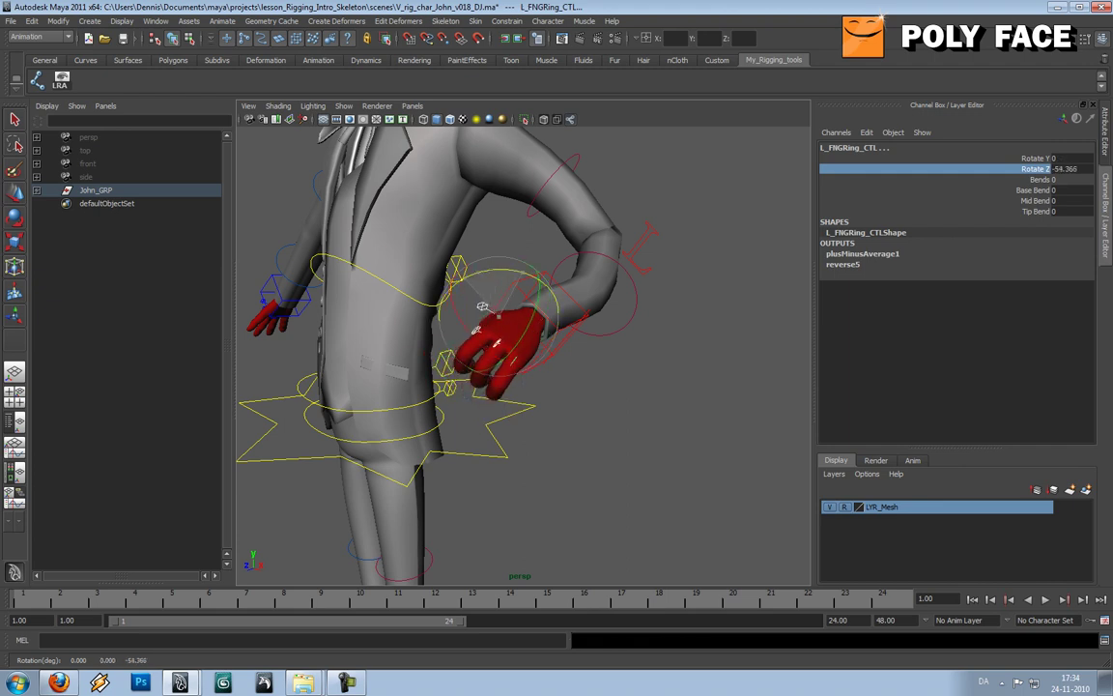
left_click_drag(522, 274, 523, 275)
left_click_drag(524, 275, 686, 318, "alt")
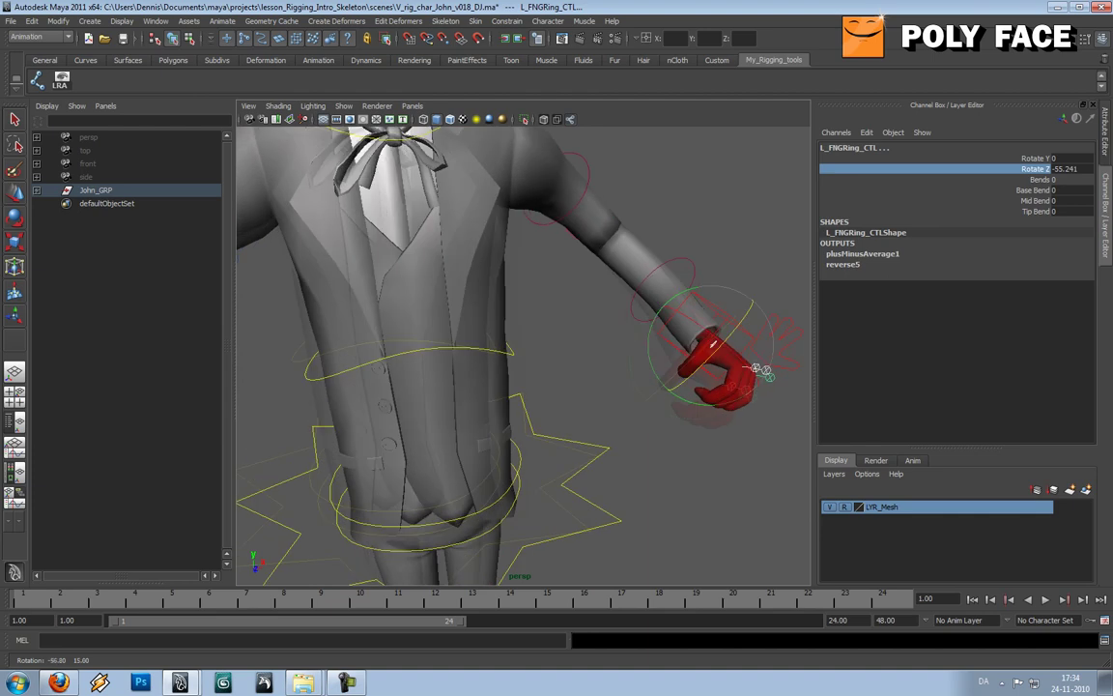
left_click_drag(758, 368, 500, 330, "alt")
key("ctrl+z")
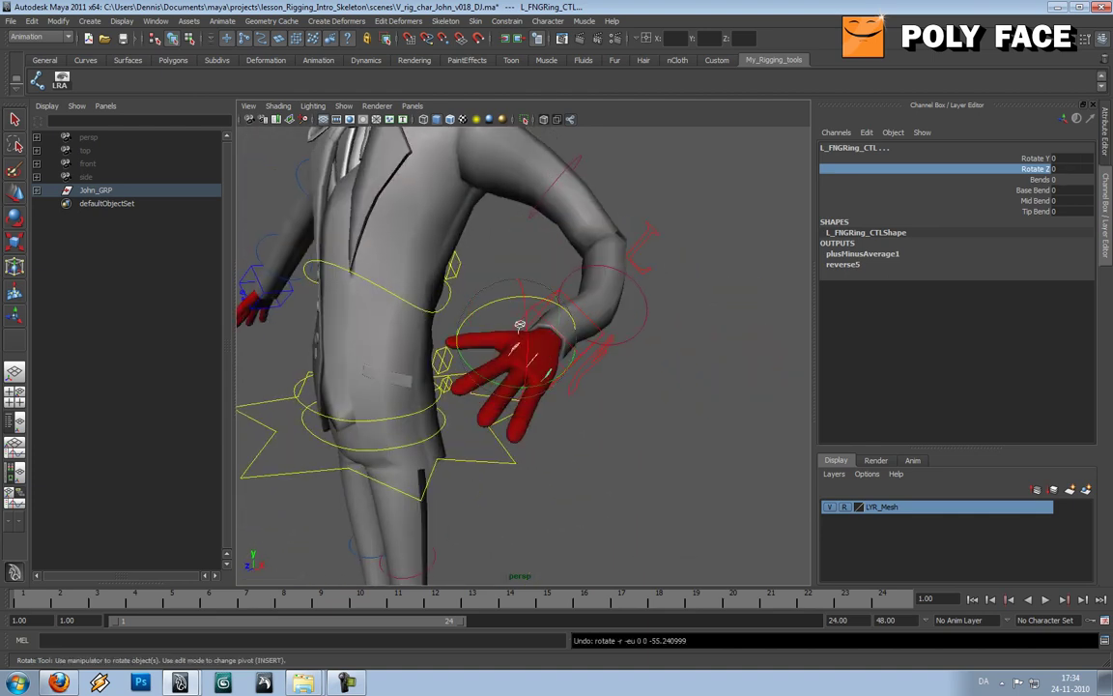
- Try Finger Spread at about 7.6 and Finger Cup at about 15.8 on L_HandMain_CTL, undoing each change, and clear the selection
left_click(520, 325)
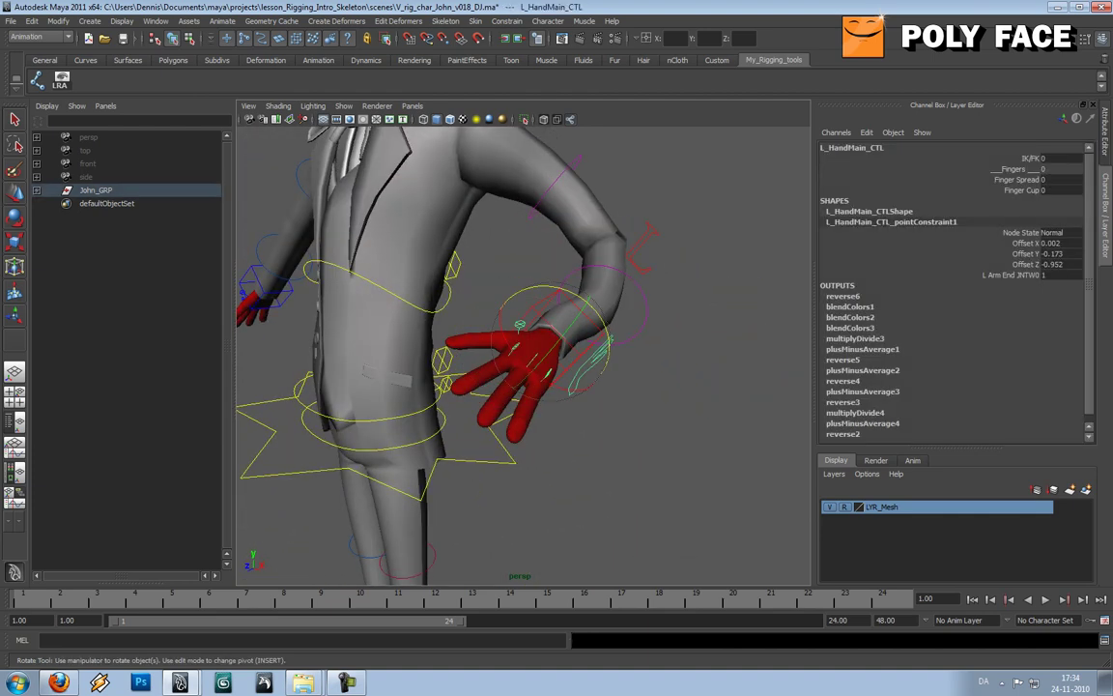
left_click(1016, 180)
middle_click_drag(711, 289, 583, 292)
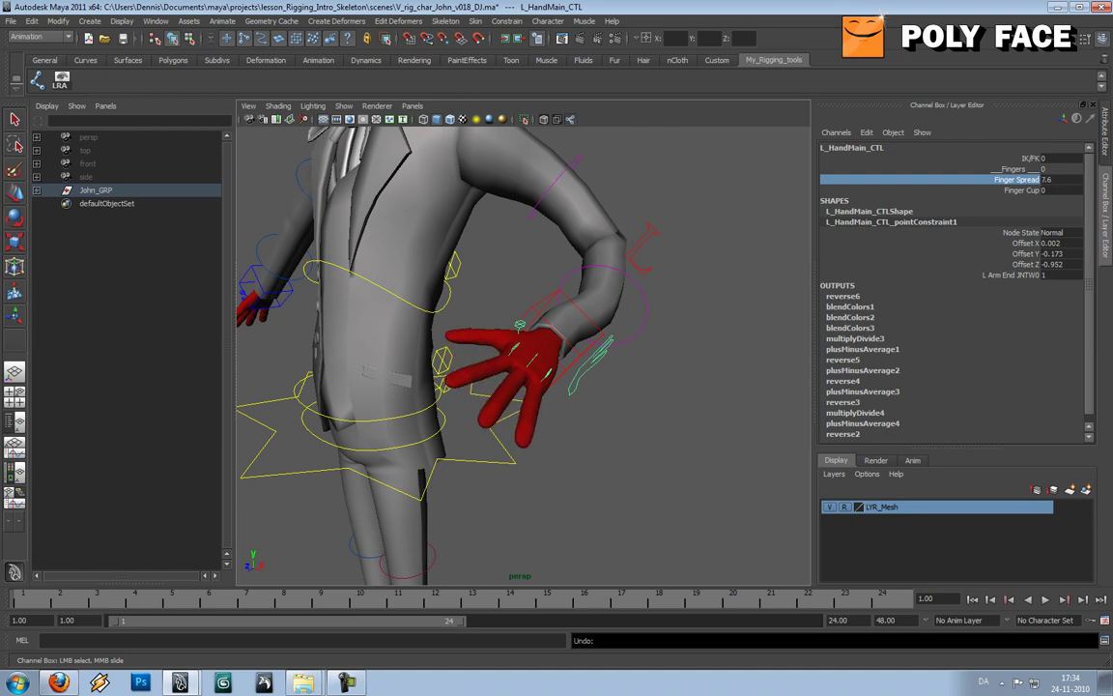
left_click(1020, 190)
middle_click_drag(710, 290, 686, 290)
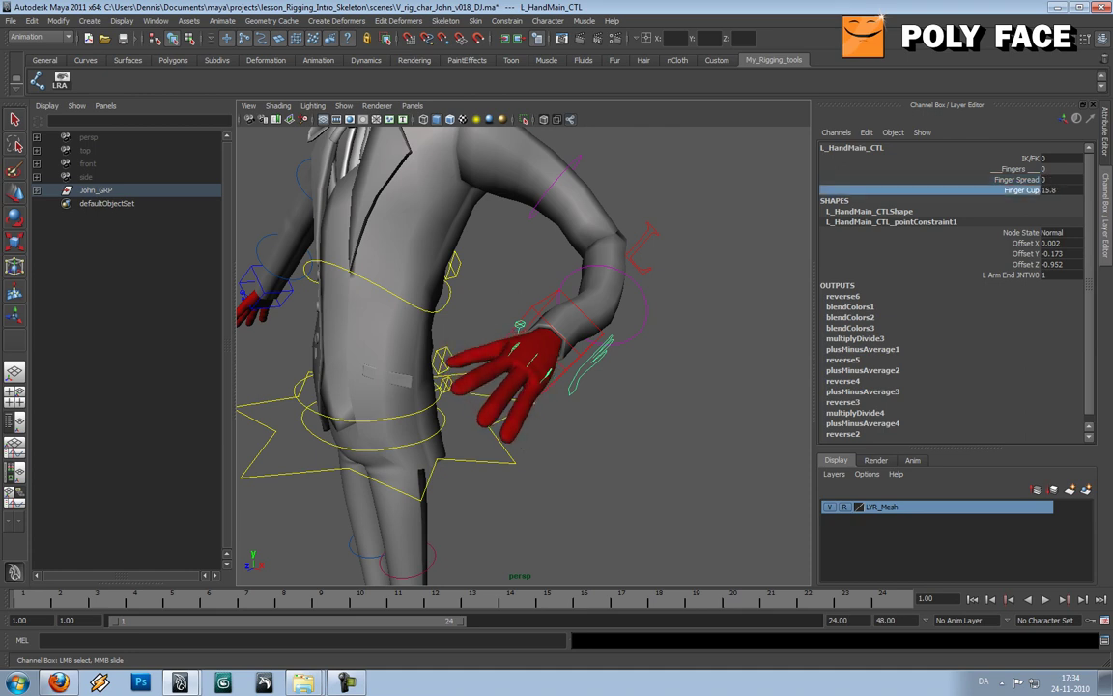
key("ctrl+z")
left_click(711, 290)
- Select the left foot control, L_Foot_CTL, and show the foot from its outer side
right_click_drag(676, 309, 580, 309, "alt")
left_click_drag(560, 329, 705, 314, "alt")
right_click_drag(676, 319, 579, 319, "alt")
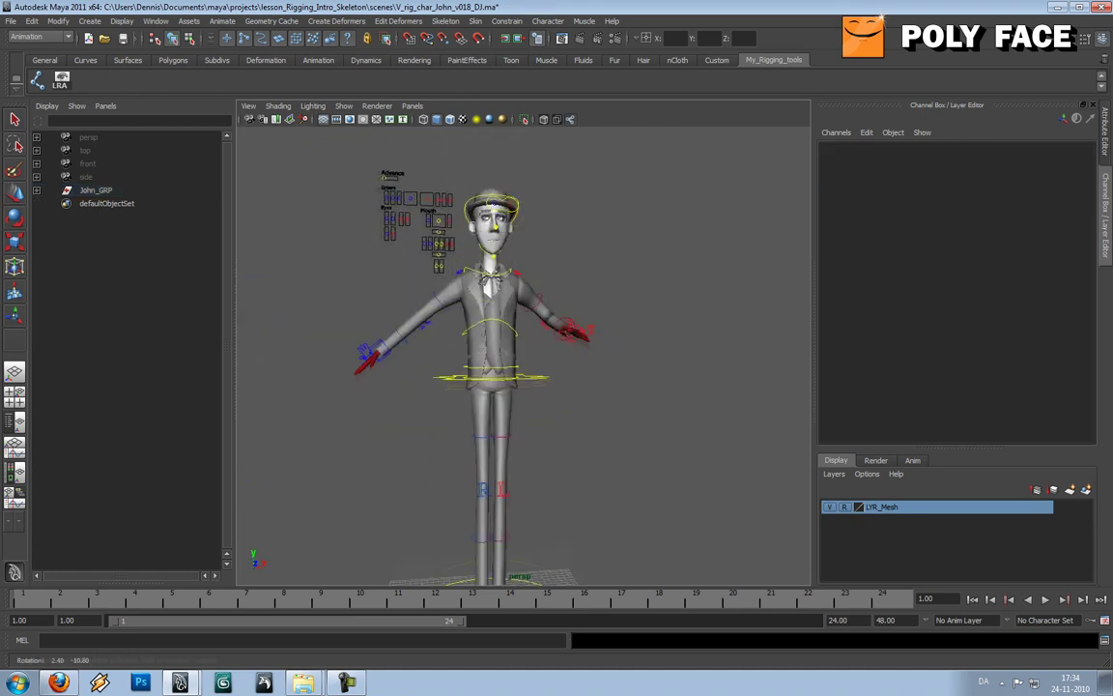
middle_click_drag(570, 367, 582, 220, "alt")
right_click_drag(582, 289, 643, 290, "alt")
left_click_drag(618, 299, 542, 319, "alt")
middle_click_drag(541, 376, 592, 241, "alt")
right_click_drag(599, 290, 686, 290, "alt")
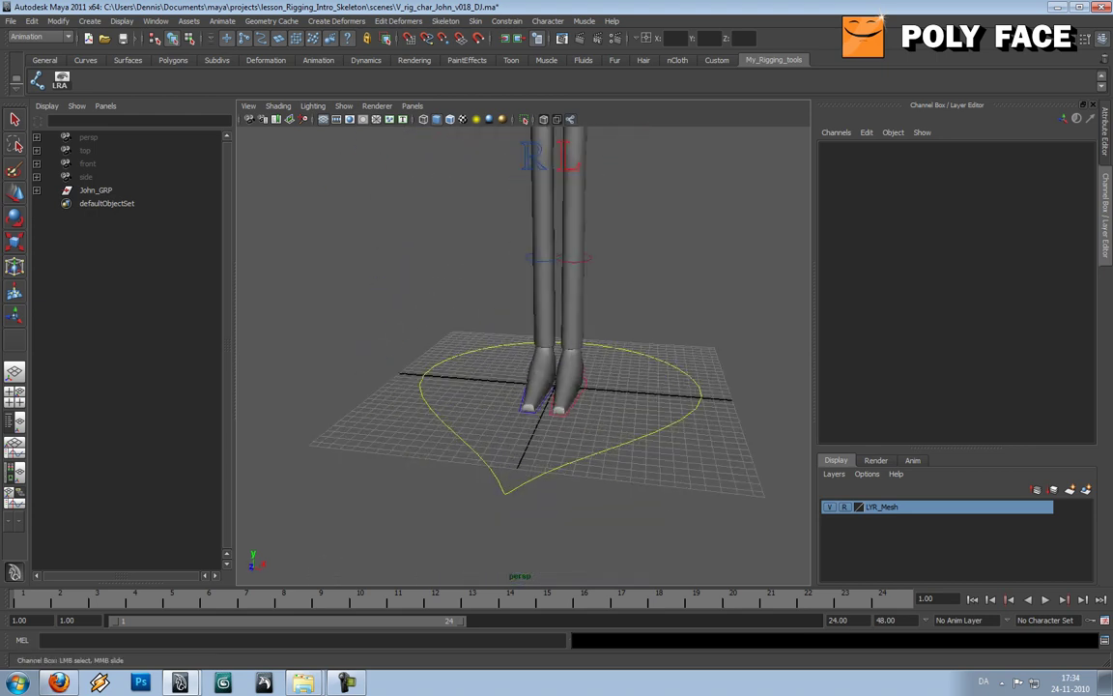
left_click(582, 389)
left_click_drag(619, 387, 425, 386, "alt")
right_click_drag(425, 387, 484, 387, "alt")
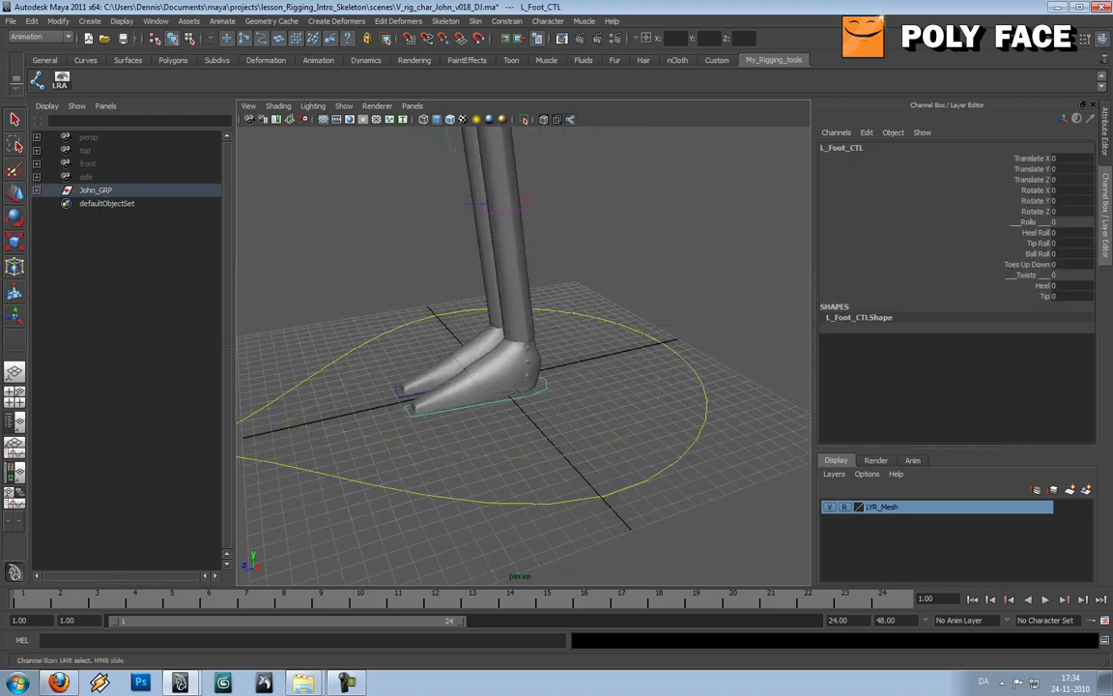
- Try the left foot's Heel Roll, Tip Roll, Ball Roll and Toes Up Down attributes one by one, undoing each change
left_click(1035, 233)
mouse_move(619, 319)
middle_mouse_down()
mouse_move(551, 319)
mouse_move(628, 319)
mouse_move(541, 319)
mouse_move(637, 319)
mouse_move(537, 319)
mouse_move(604, 319)
middle_mouse_up()
key("ctrl+z")
left_click(1038, 243)
key("ctrl+z")
left_click(1037, 254)
key("ctrl+z")
left_click(1028, 265)
key("ctrl+z")
- Try the left foot's Heel and Tip twist attributes, undoing each change
left_click(1042, 286)
key("ctrl+z")
left_click(1044, 297)
key("ctrl+z")
- Examine the legs from several sides, then the head and the facial control board beside it, and clear the selection
left_click_drag(522, 348, 676, 338, "alt")
right_click_drag(618, 338, 541, 339, "alt")
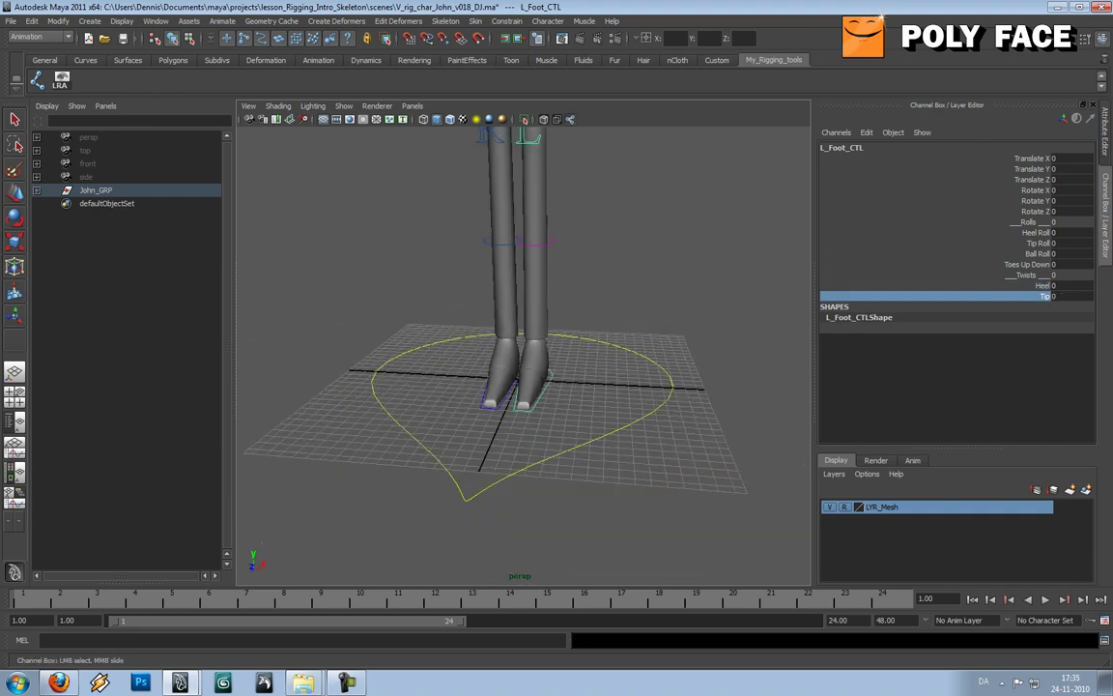
middle_click_drag(521, 290, 541, 463, "alt")
right_click_drag(580, 338, 522, 338, "alt")
left_click_drag(521, 338, 600, 343, "alt")
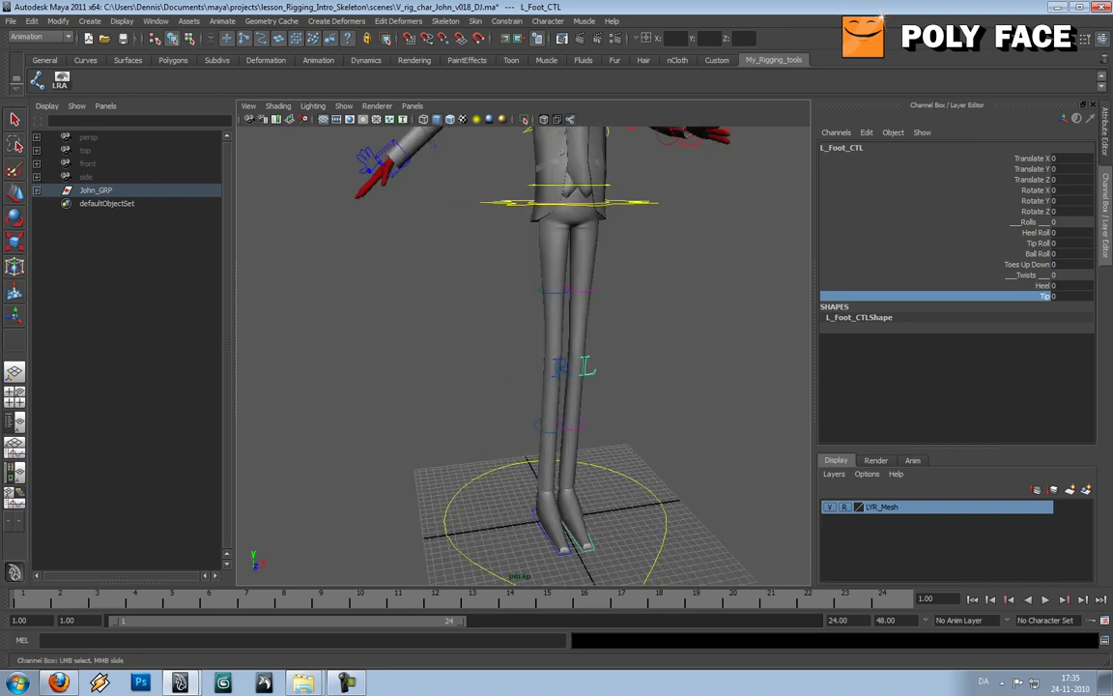
left_click_drag(599, 343, 445, 340, "alt")
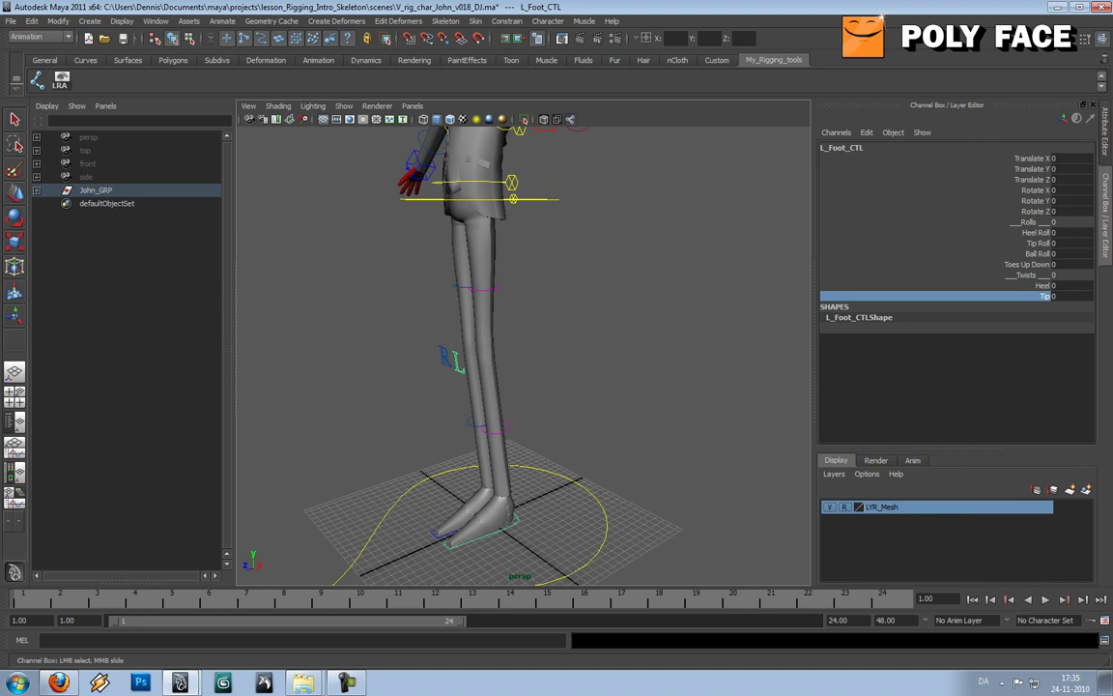
middle_click_drag(484, 290, 488, 414, "alt")
left_click_drag(359, 309, 406, 311, "alt")
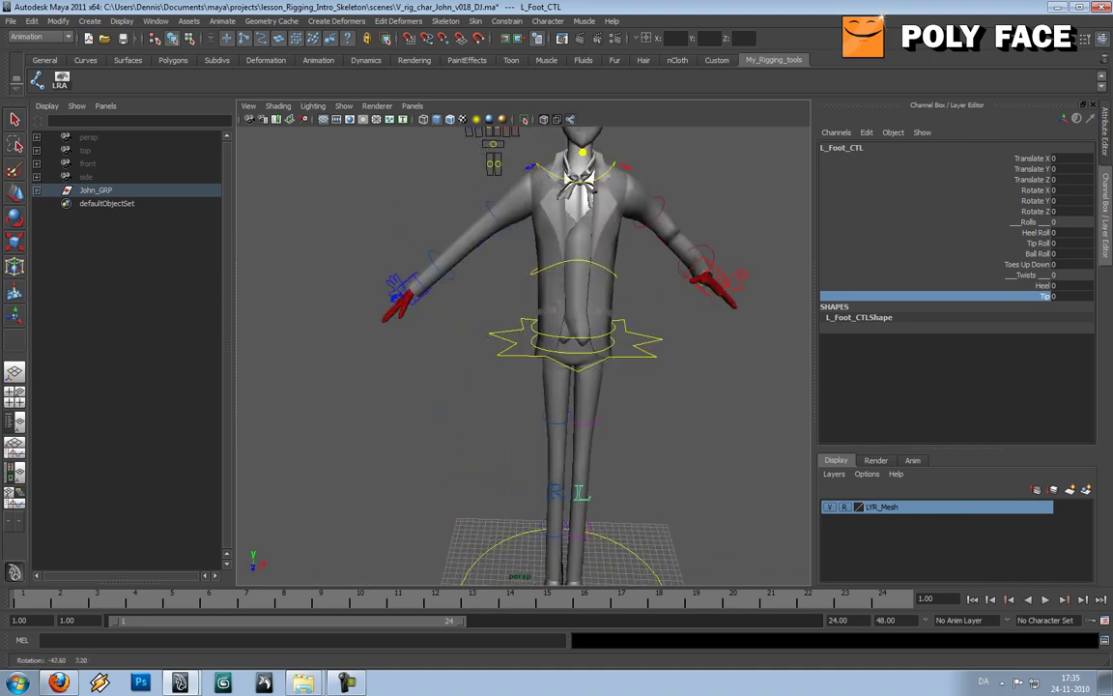
middle_click_drag(483, 290, 455, 394, "alt")
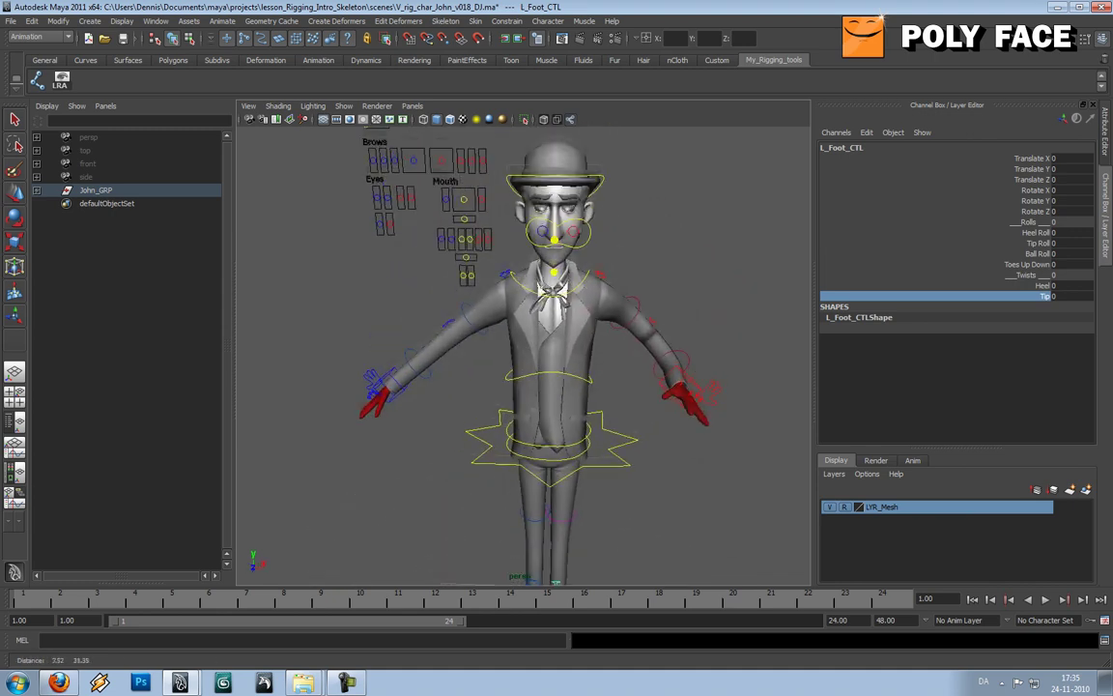
right_click_drag(454, 387, 532, 392, "alt")
left_click_drag(464, 367, 537, 360, "alt")
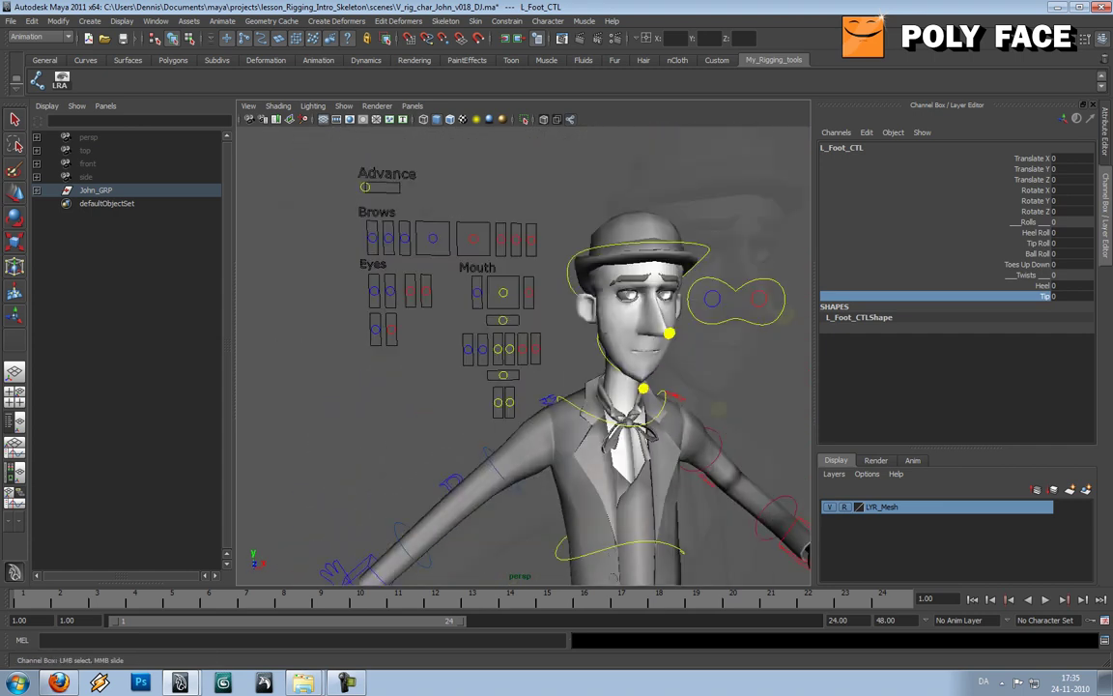
middle_click_drag(541, 328, 554, 383, "alt")
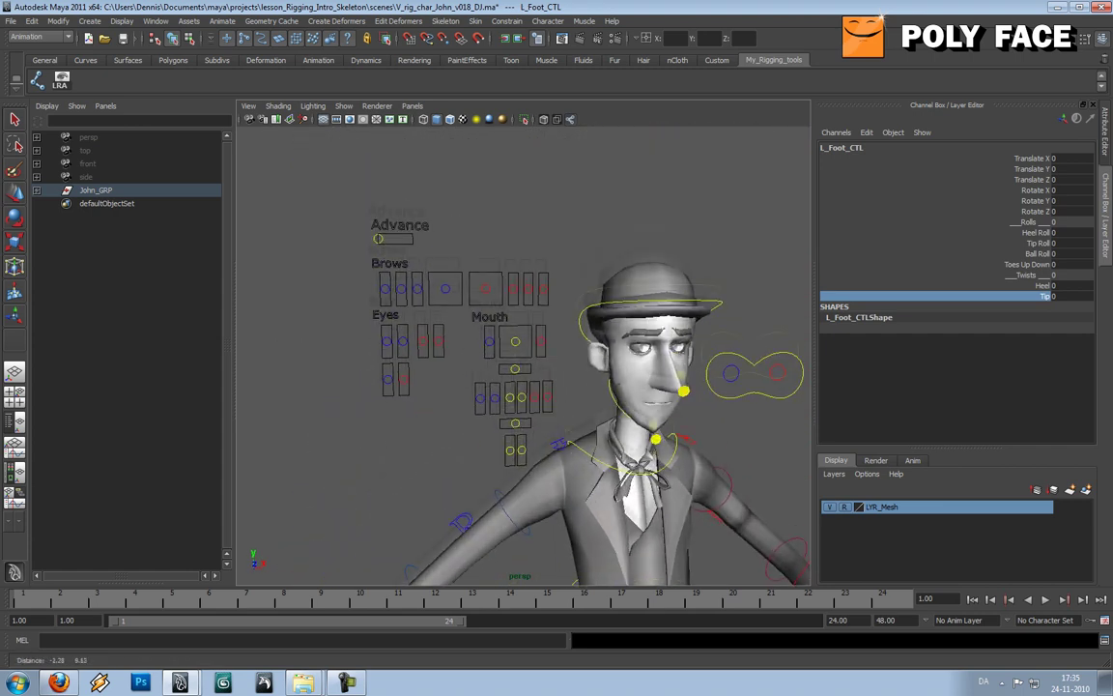
left_click_drag(553, 382, 507, 377, "alt")
mouse_move(507, 376)
right_mouse_down("alt")
mouse_move(590, 377)
mouse_move(512, 377)
right_mouse_up("alt")
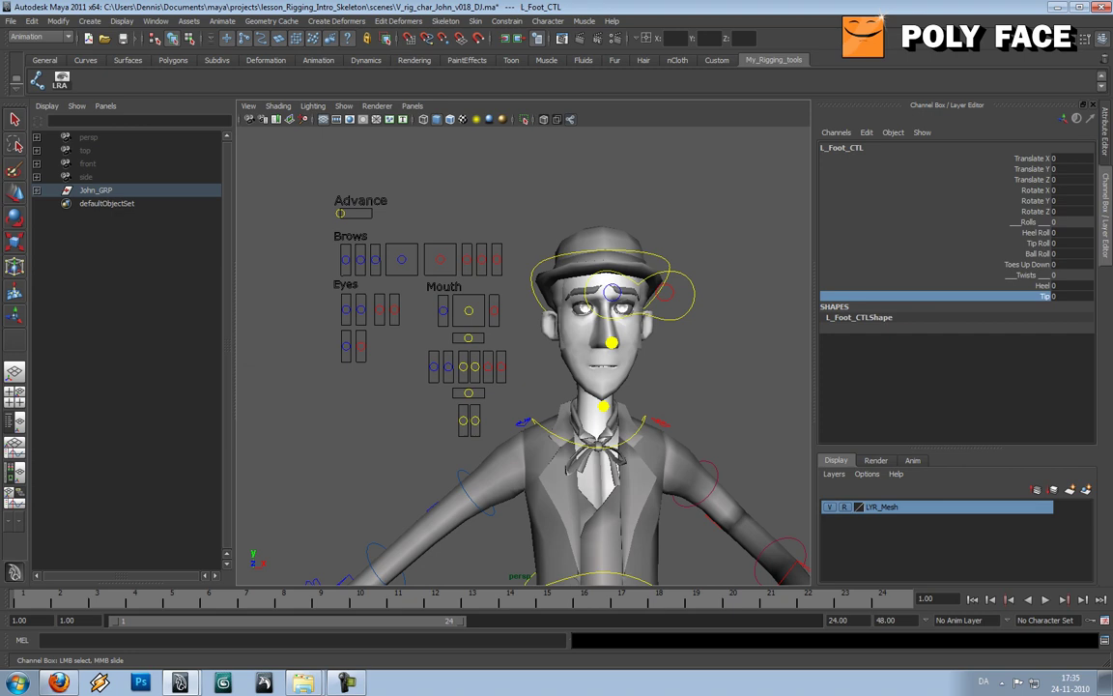
left_click(522, 357)
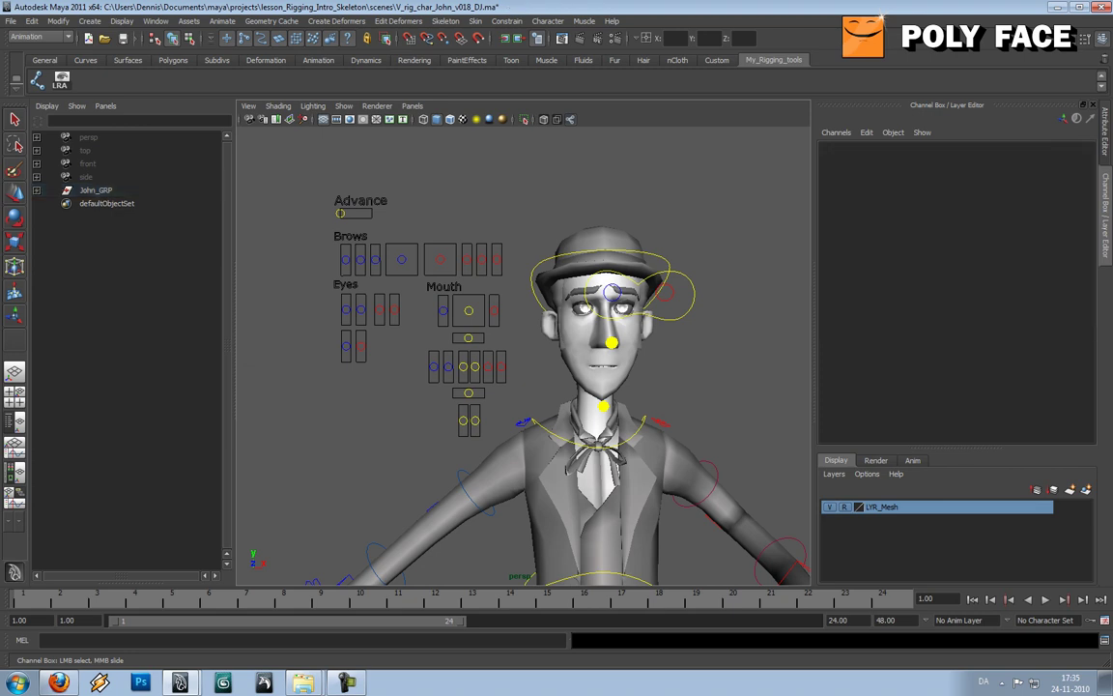
- Try moving the mouth position control, M_MouthPos_CTL, inside its square, and undo the move
left_click(469, 310)
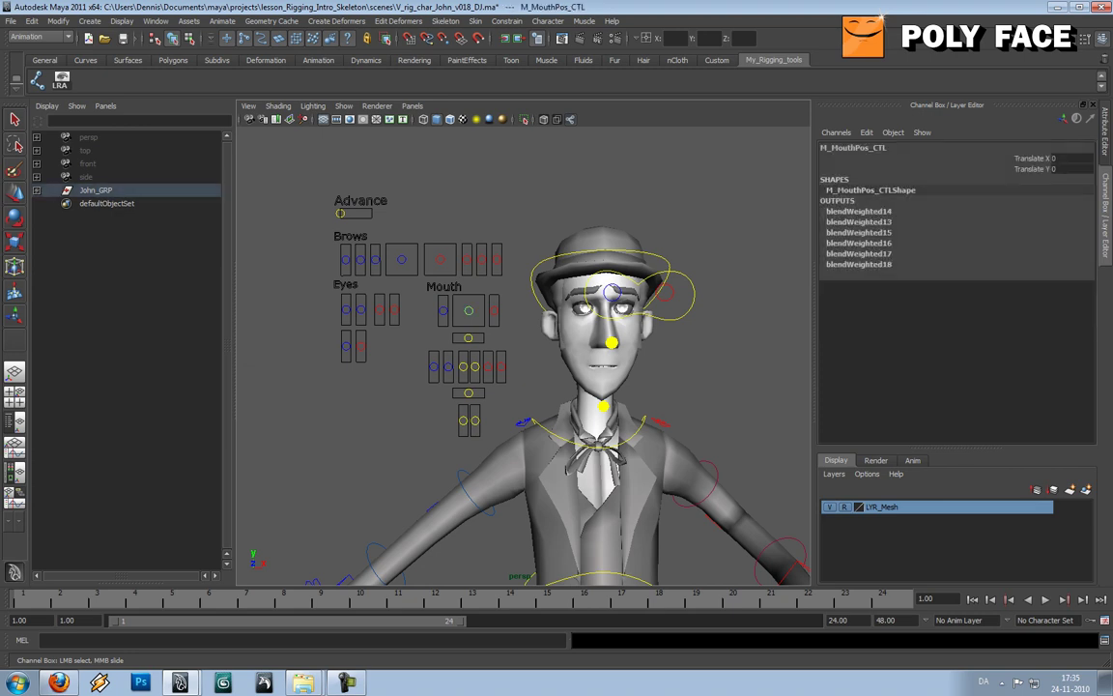
key("w")
left_click_drag(468, 310, 469, 307)
key("ctrl+z")
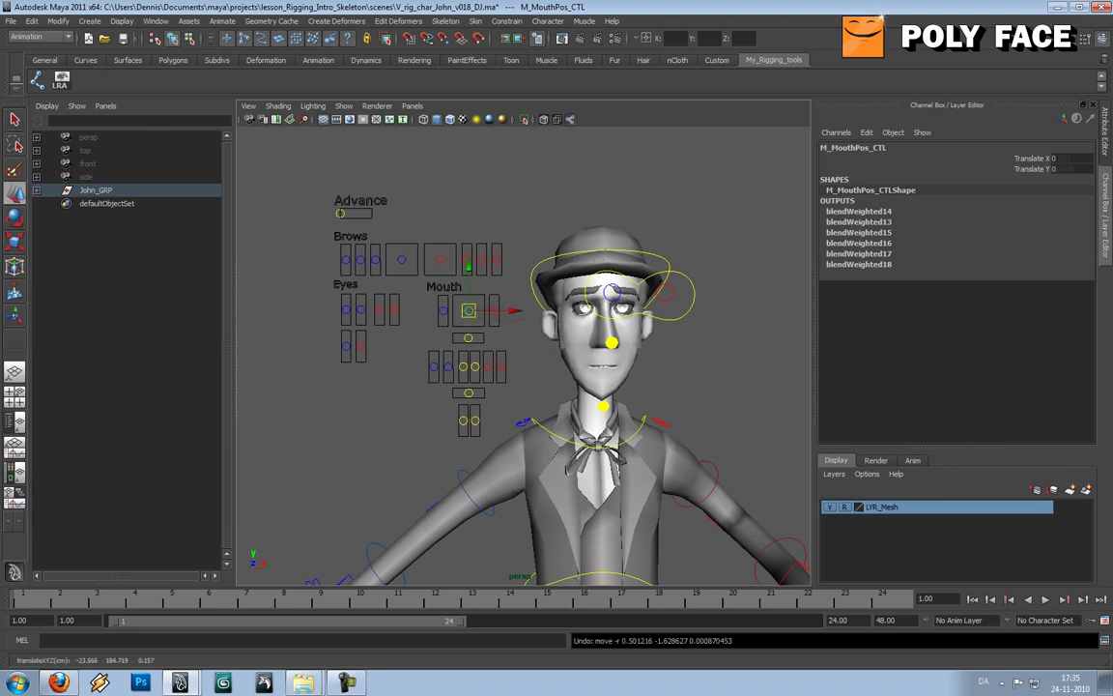
- Try moving the left and right smile controls together along Y, undo the move, and clear the selection
left_click(444, 311)
left_click(494, 310, "shift")
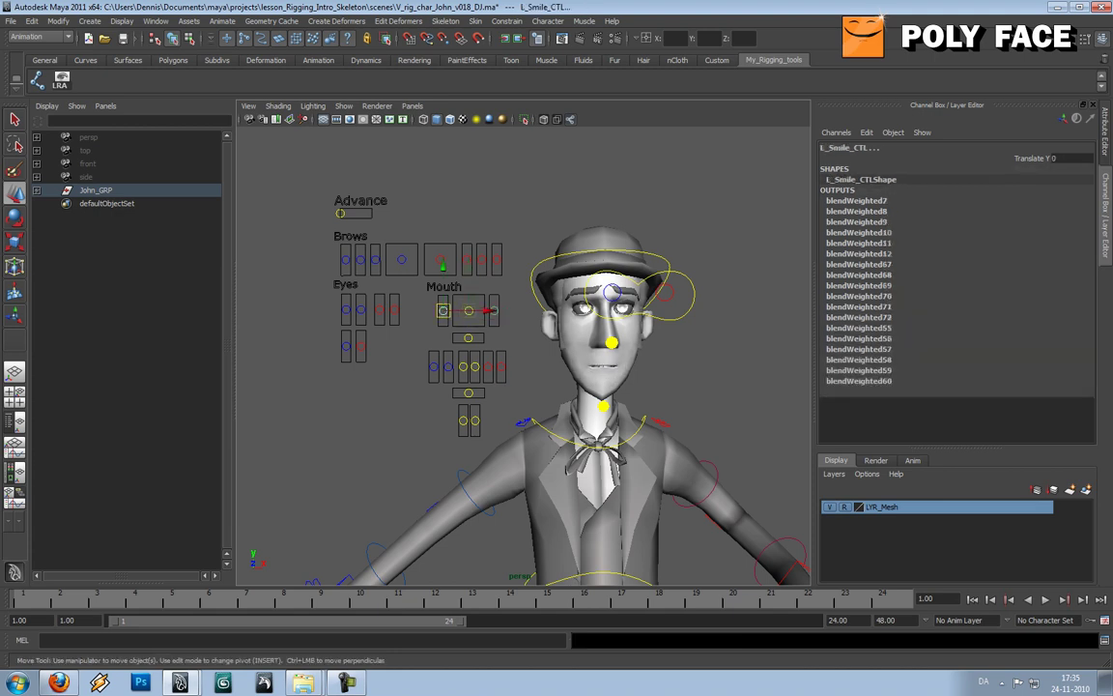
mouse_move(442, 265)
left_mouse_down()
mouse_move(443, 250)
mouse_move(443, 280)
left_mouse_up()
key("ctrl+z")
left_click(415, 333)
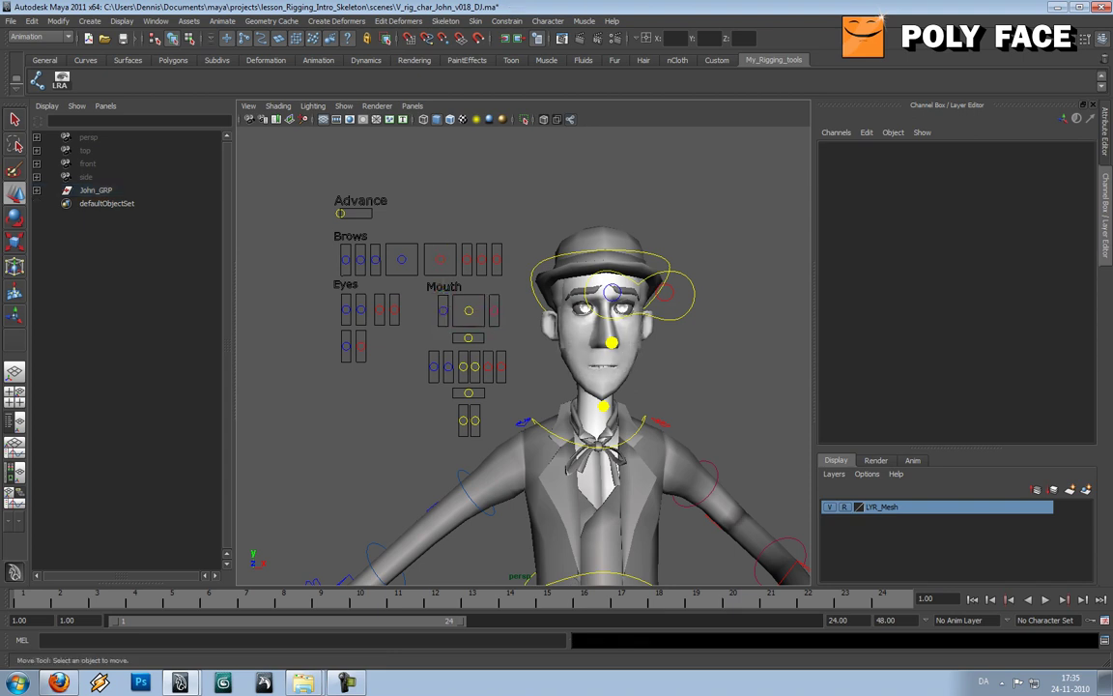
- Try raising the right upper-lip control, R_UPLips_up_CTL, undo the moves, and clear the selection
left_click(448, 367)
key("ctrl+z")
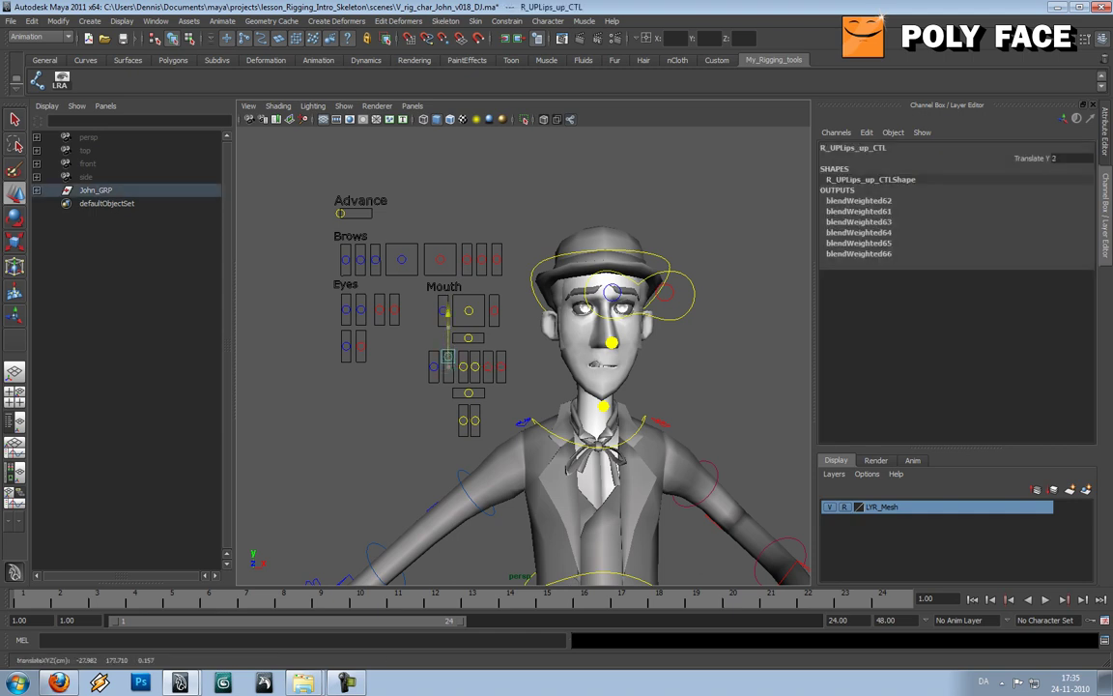
key("ctrl+z")
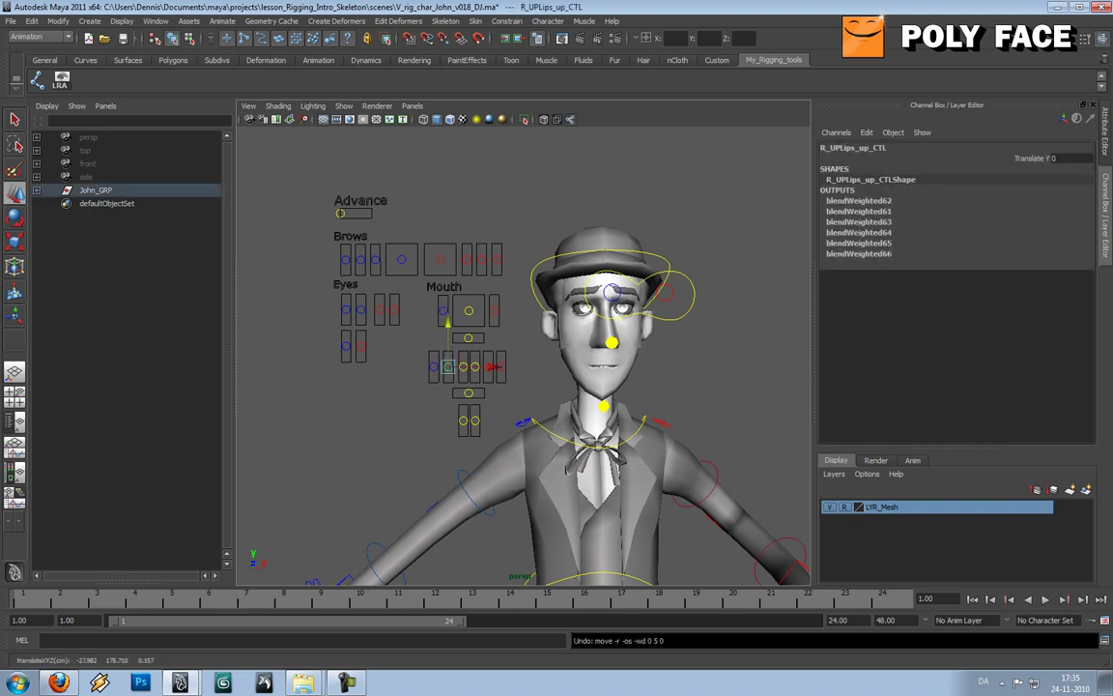
left_click(416, 333)
- Try M_Lips_CTL at Translate Y 3, inspect the lips from several angles, and return the control to 0
key("ctrl+z")
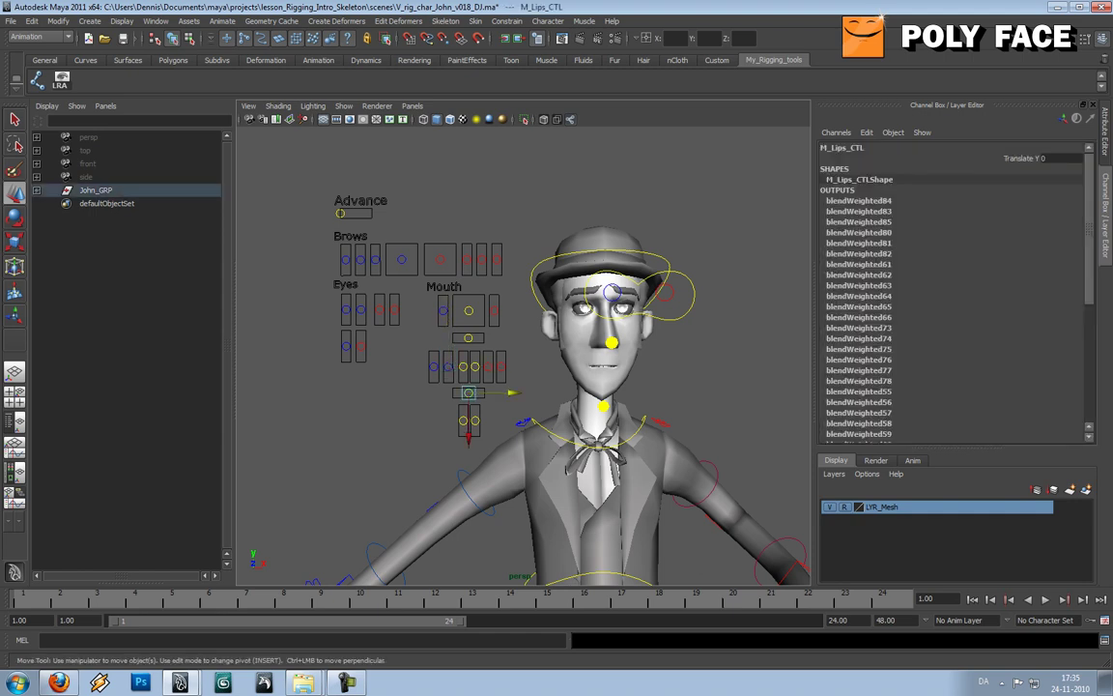
left_click_drag(483, 368, 610, 373, "alt")
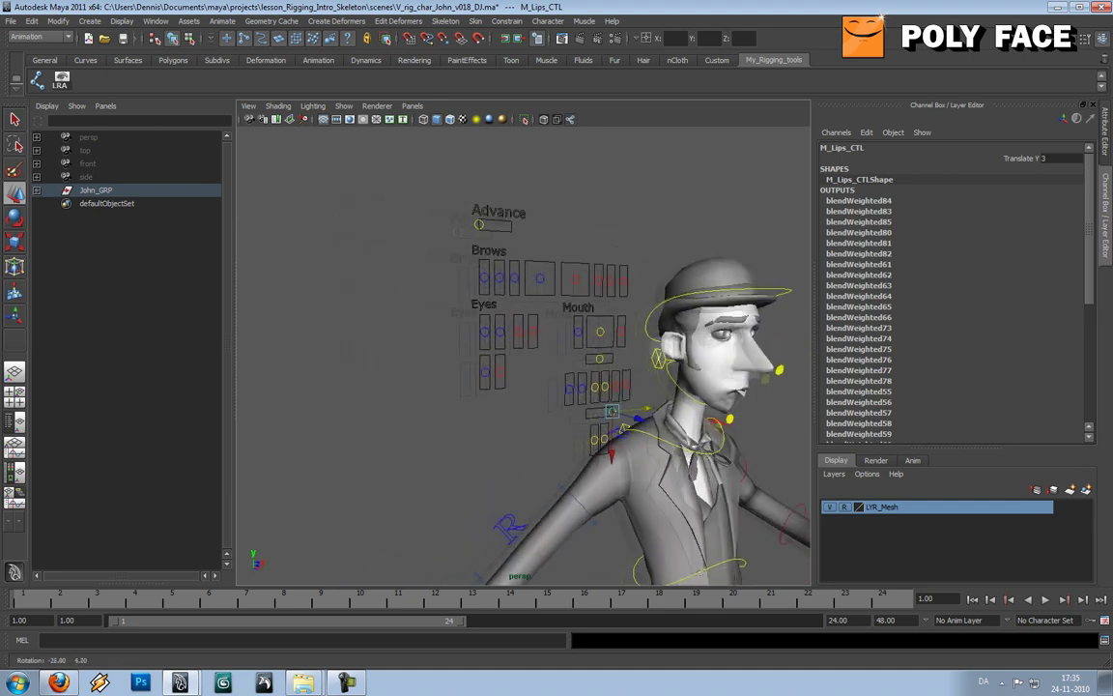
middle_click_drag(611, 373, 502, 343, "alt")
right_click_drag(502, 343, 580, 346, "alt")
left_click_drag(580, 346, 493, 370, "alt")
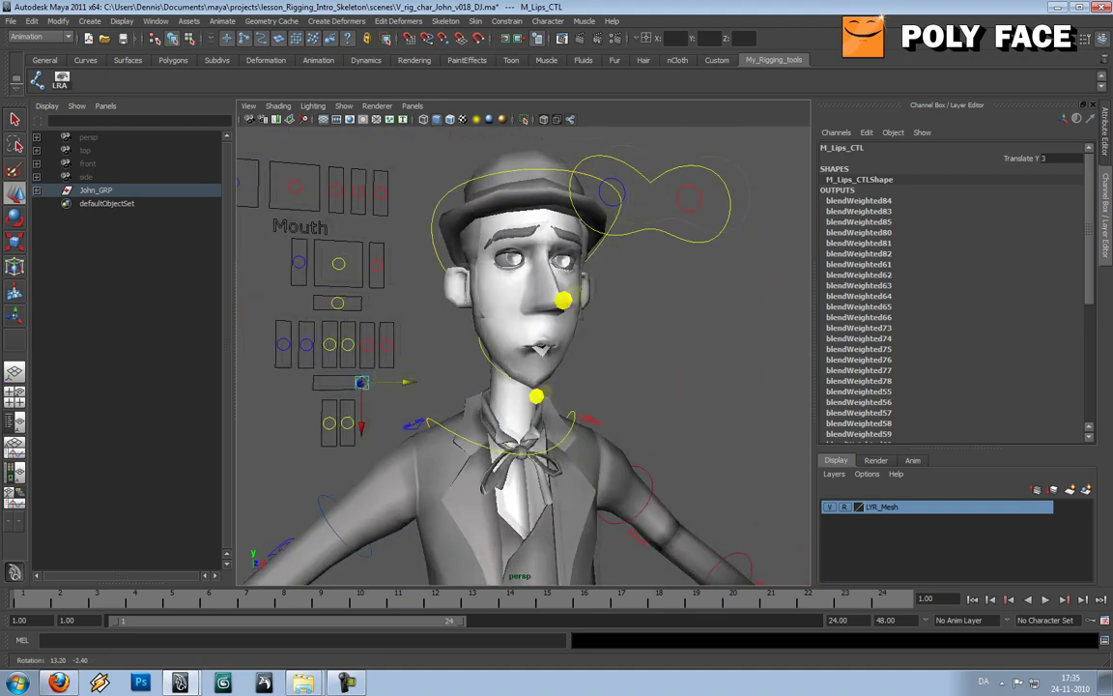
mouse_move(405, 383)
left_mouse_down()
mouse_move(383, 383)
mouse_move(416, 383)
left_mouse_up()
middle_click_drag(416, 384, 491, 387, "alt")
right_click_drag(491, 388, 406, 386, "alt")
left_click_drag(405, 387, 382, 388, "alt")
right_click_drag(382, 389, 459, 389, "alt")
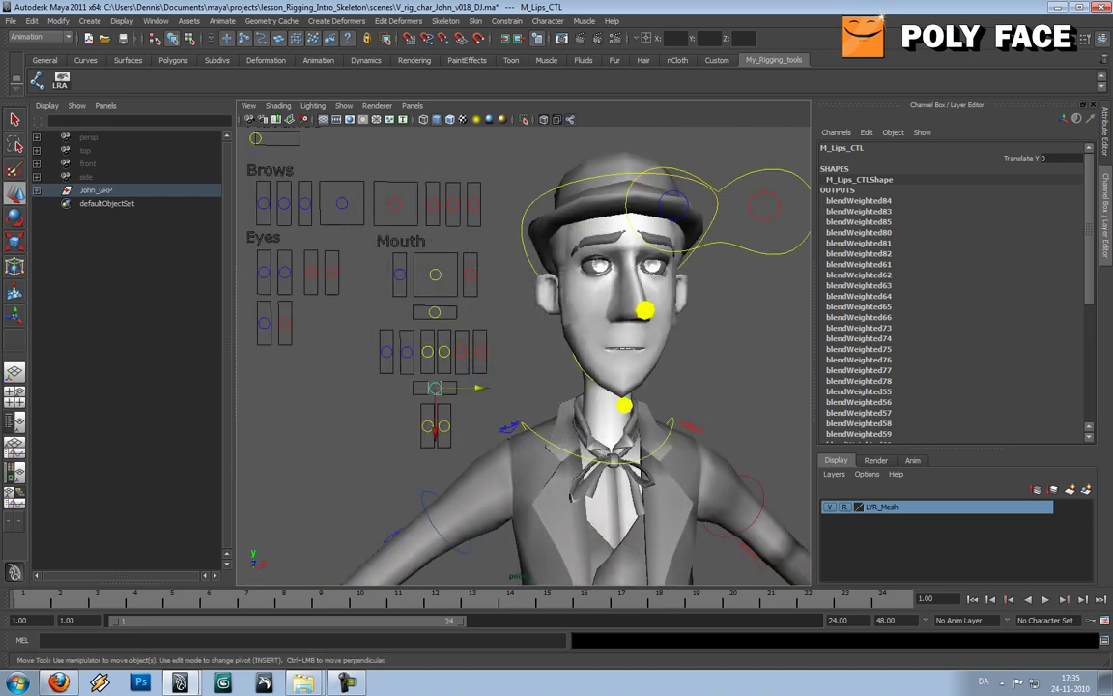
- Try moving the upper and lower teeth controls together to Translate Y -2, undo the move, and clear the selection
left_click(443, 427)
left_click(427, 426, "shift")
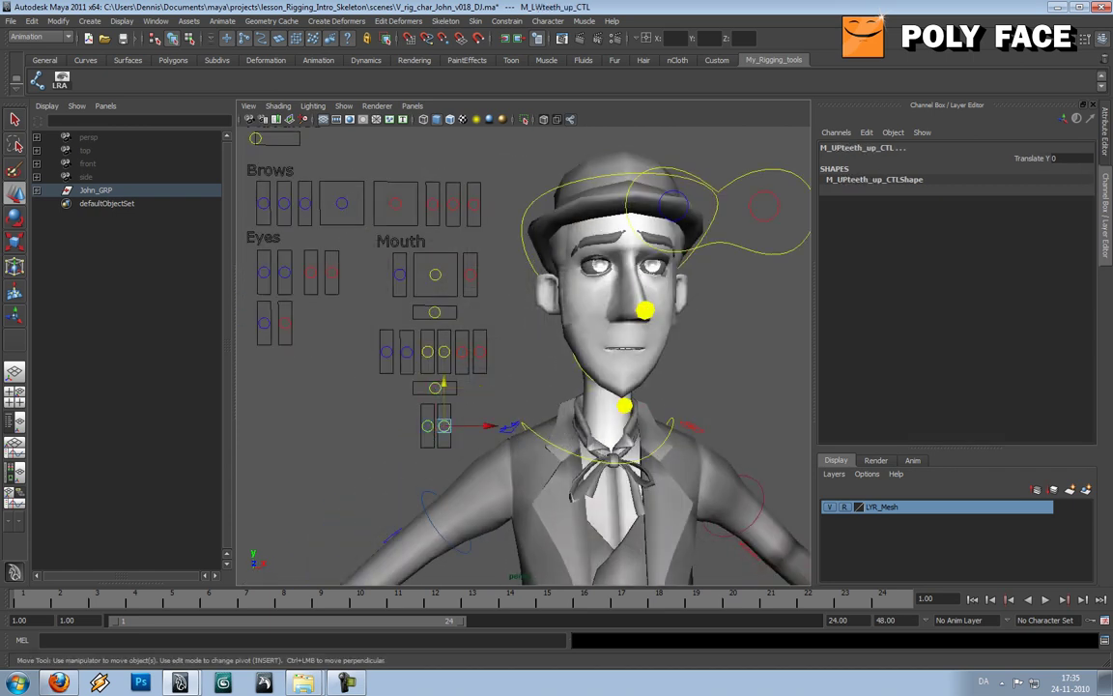
mouse_move(444, 384)
left_mouse_down()
mouse_move(444, 369)
mouse_move(443, 403)
mouse_move(443, 369)
left_mouse_up()
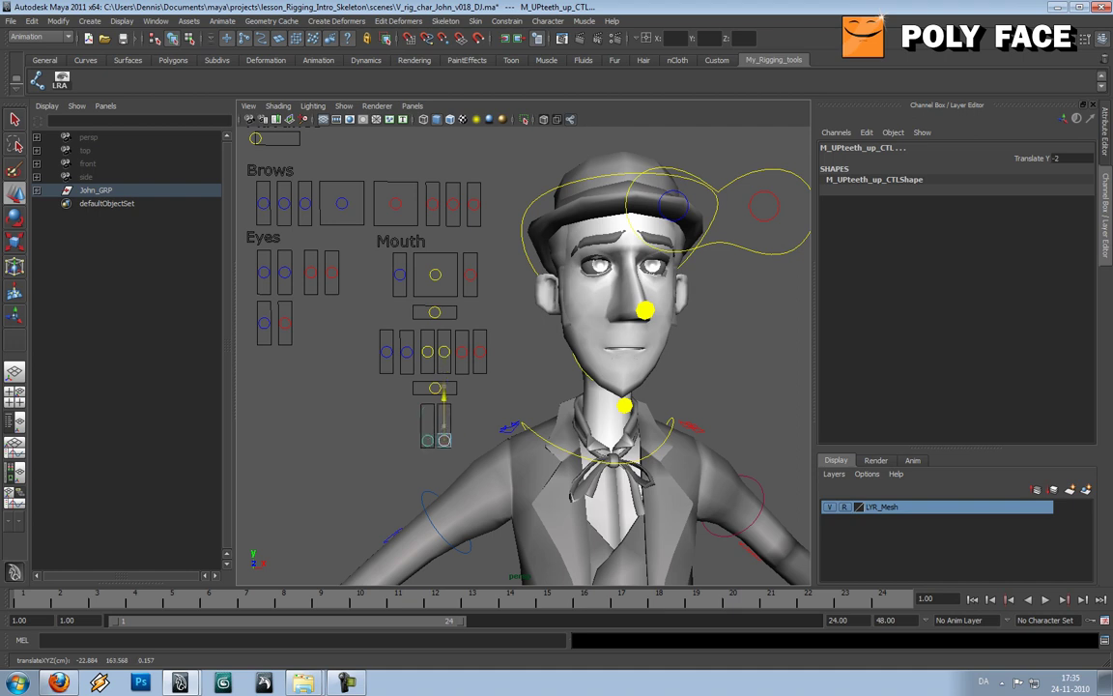
key("ctrl+z")
left_click(522, 358)
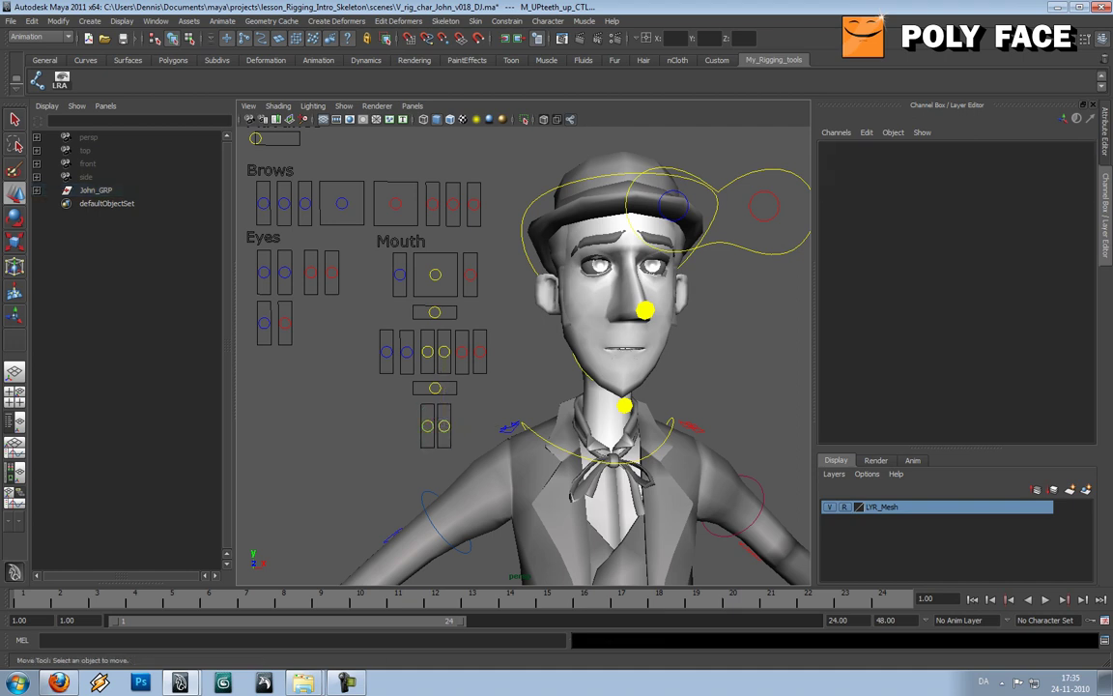
- Try moving the left eye's two eyelid controls together, then the right eye's pair to Translate Y 1, undoing each move
middle_click_drag(522, 357, 567, 395, "alt")
left_click(377, 310)
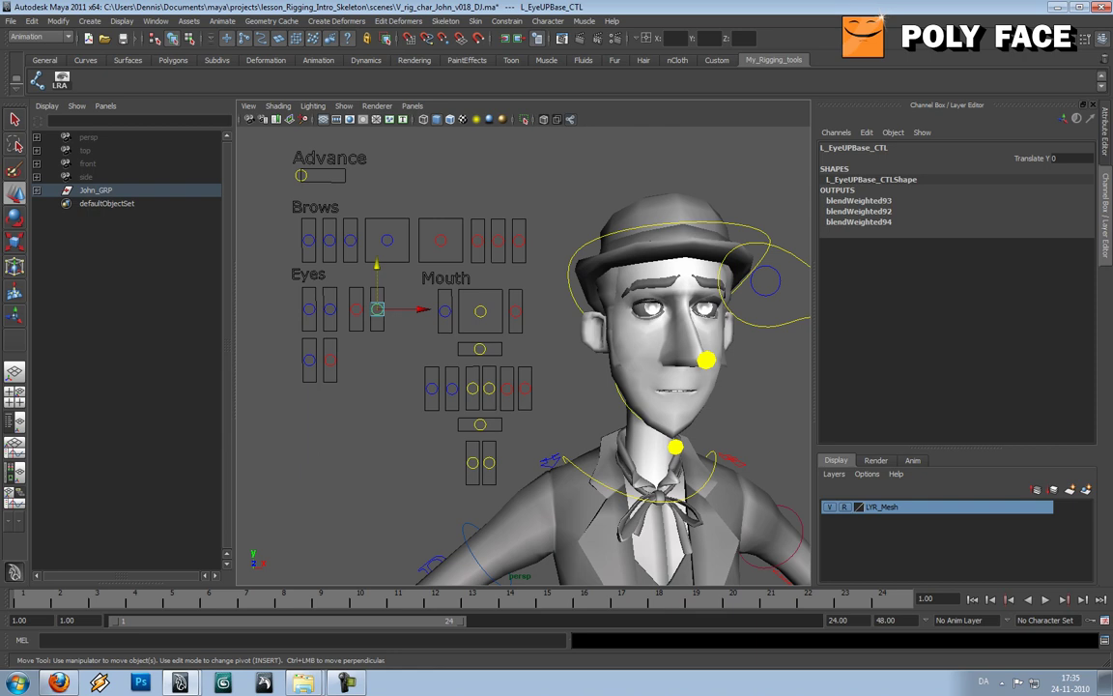
left_click(357, 309, "shift")
left_click_drag(377, 275, 330, 287)
key("ctrl+z")
left_click(329, 310)
left_click(310, 309, "shift")
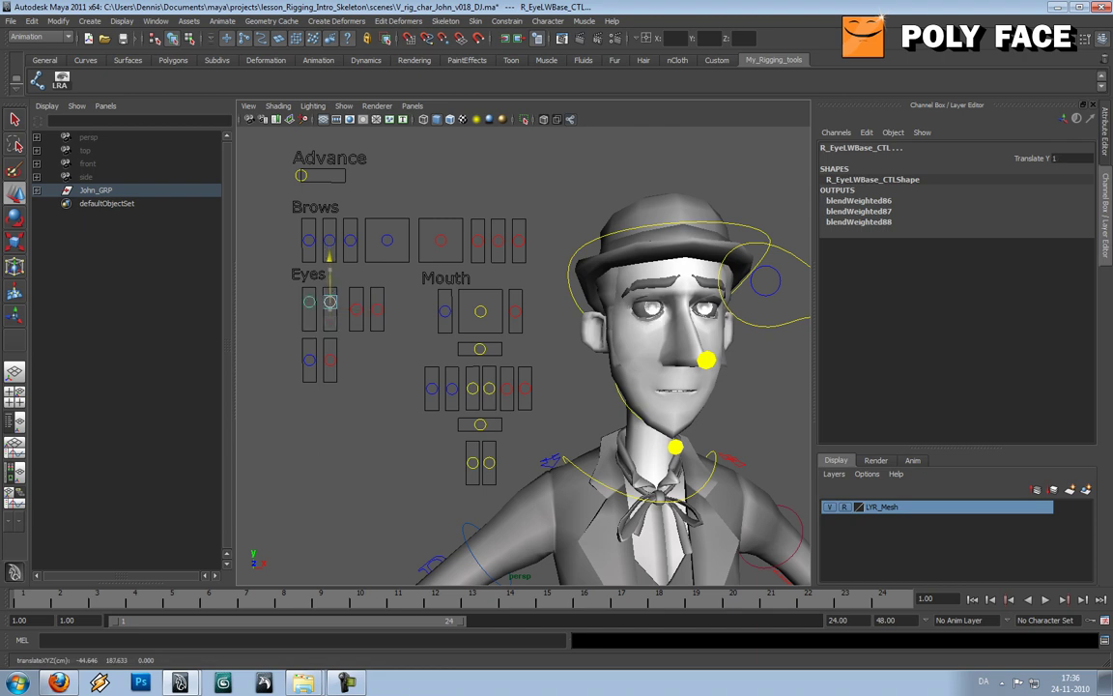
key("ctrl+z")
- Move the left and right eye size controls together to Translate Y 3
left_click(330, 360)
left_click(309, 359, "shift")
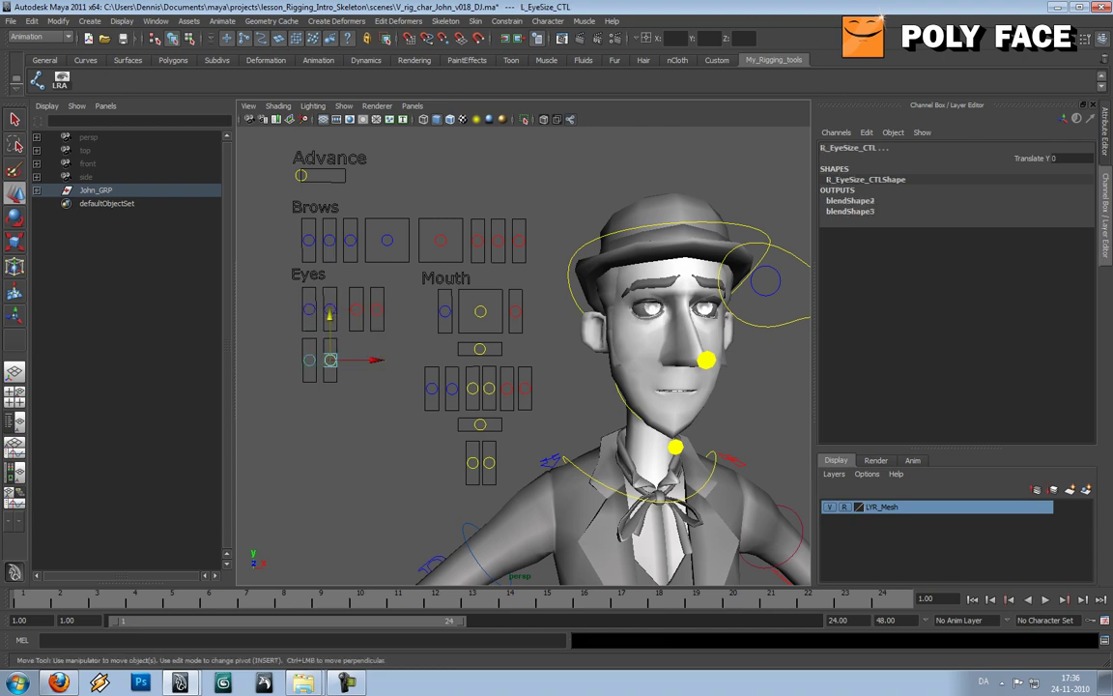
left_click_drag(330, 316, 330, 294)
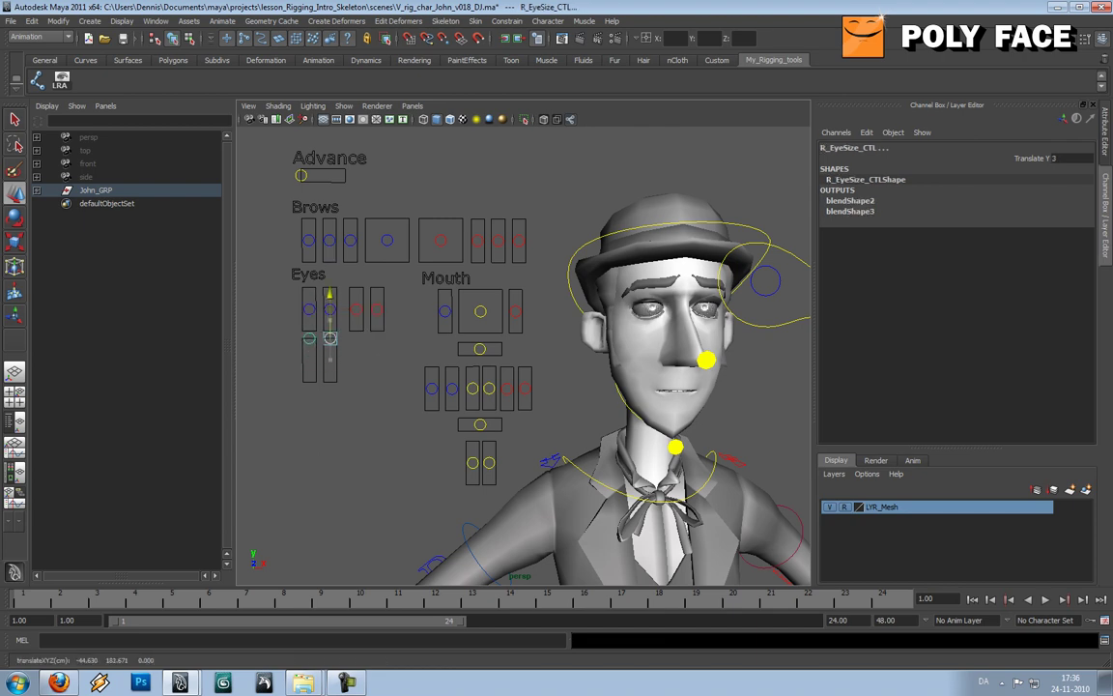
- Undo the eye size move and try moving both brow position controls together to about Translate X -2.8, Y -3
key("ctrl+z")
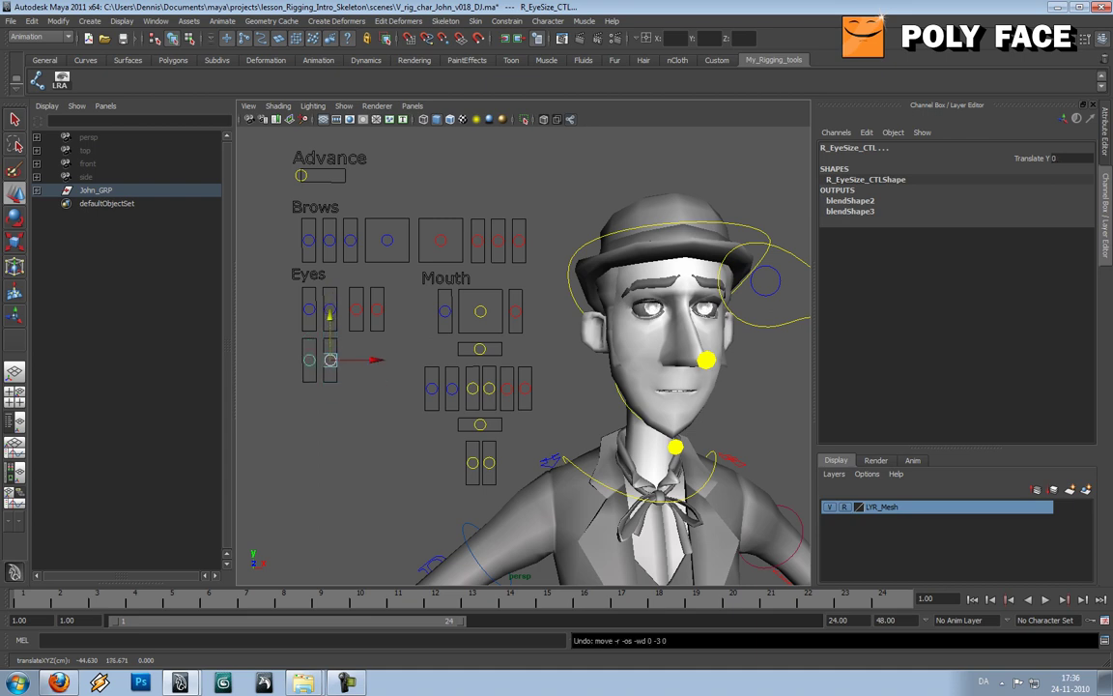
left_click(391, 367)
left_click(441, 241)
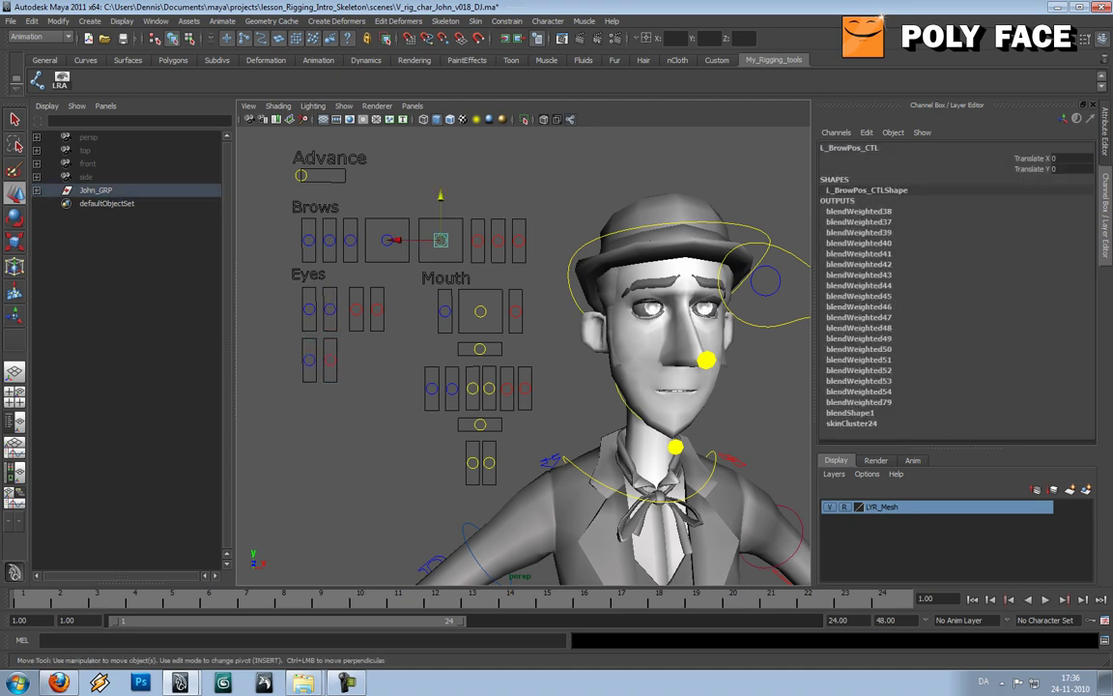
left_click(388, 240, "shift")
mouse_move(441, 240)
left_mouse_down()
mouse_move(435, 260)
mouse_move(443, 238)
left_mouse_up()
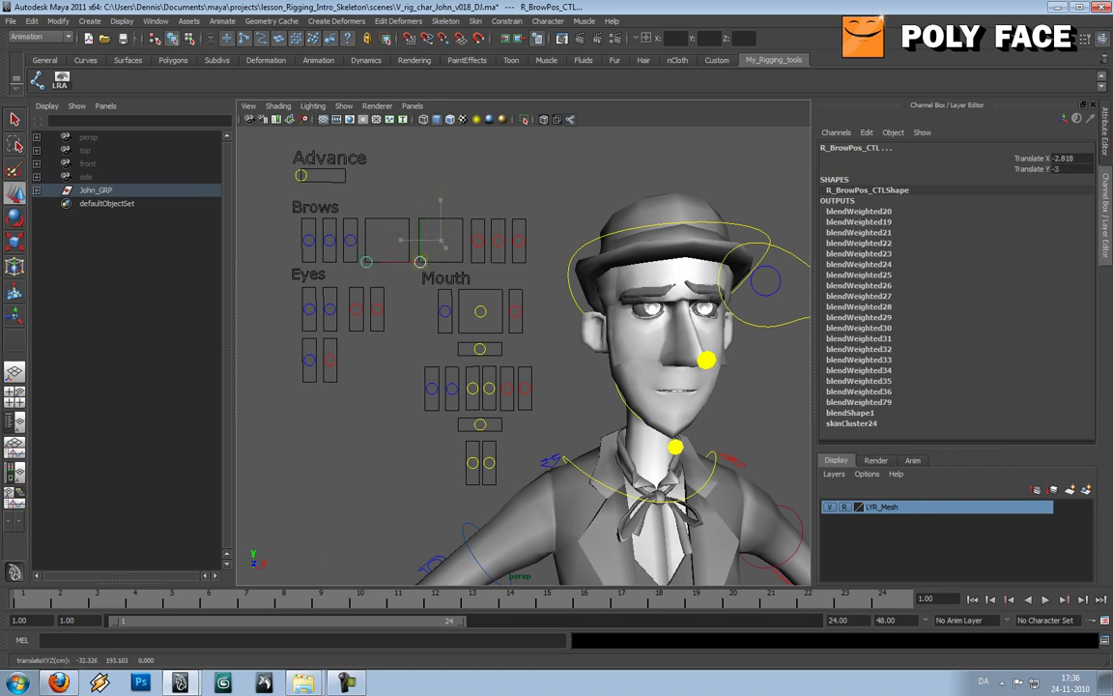
- Lower the right brow's inner control slightly, and set R_BrowMD_CTL_02 to Translate Y 2 and R_BrowEnd_CTL_02 to -1
left_click(350, 240)
left_click_drag(350, 197, 329, 182)
left_click(330, 239)
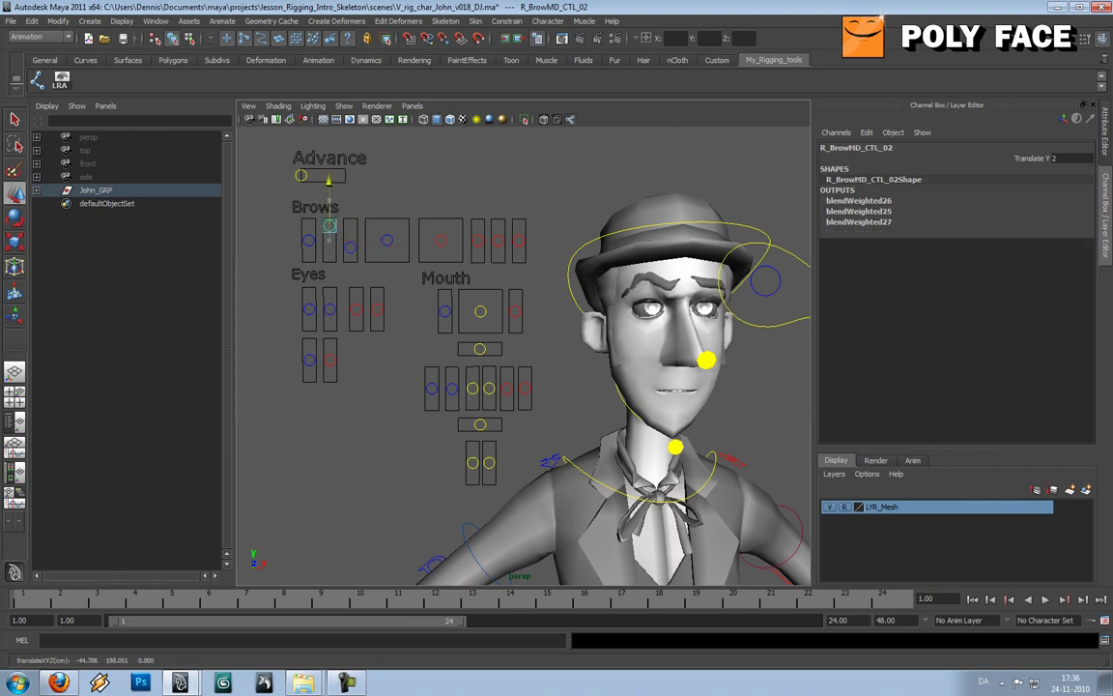
left_click(308, 240)
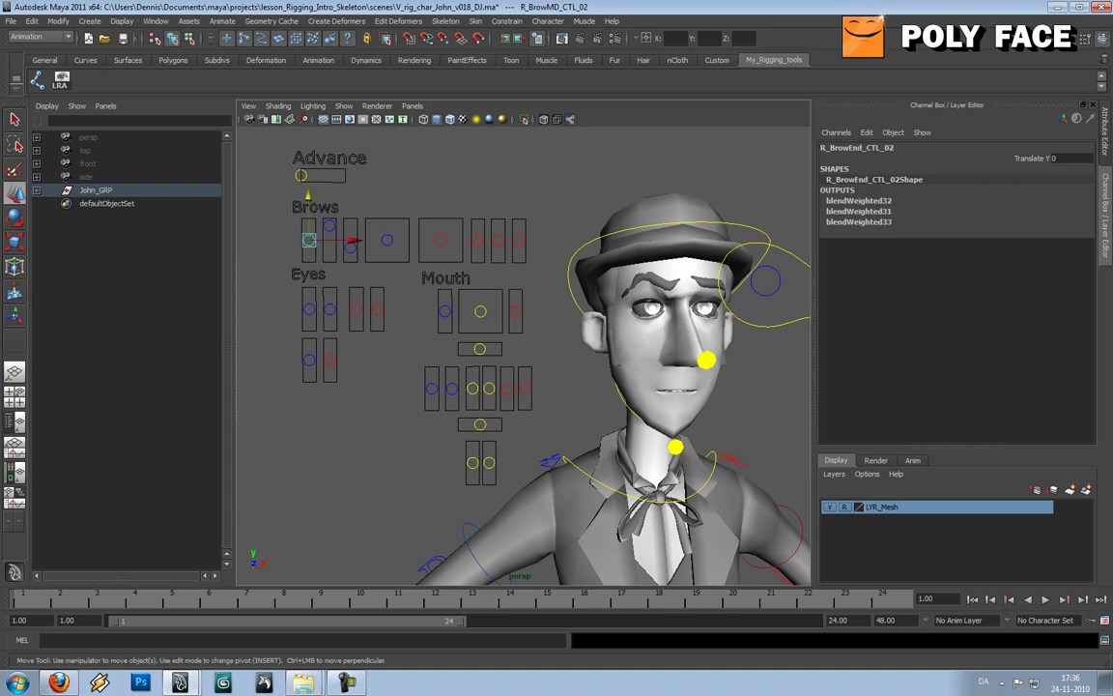
left_click_drag(308, 194, 308, 204)
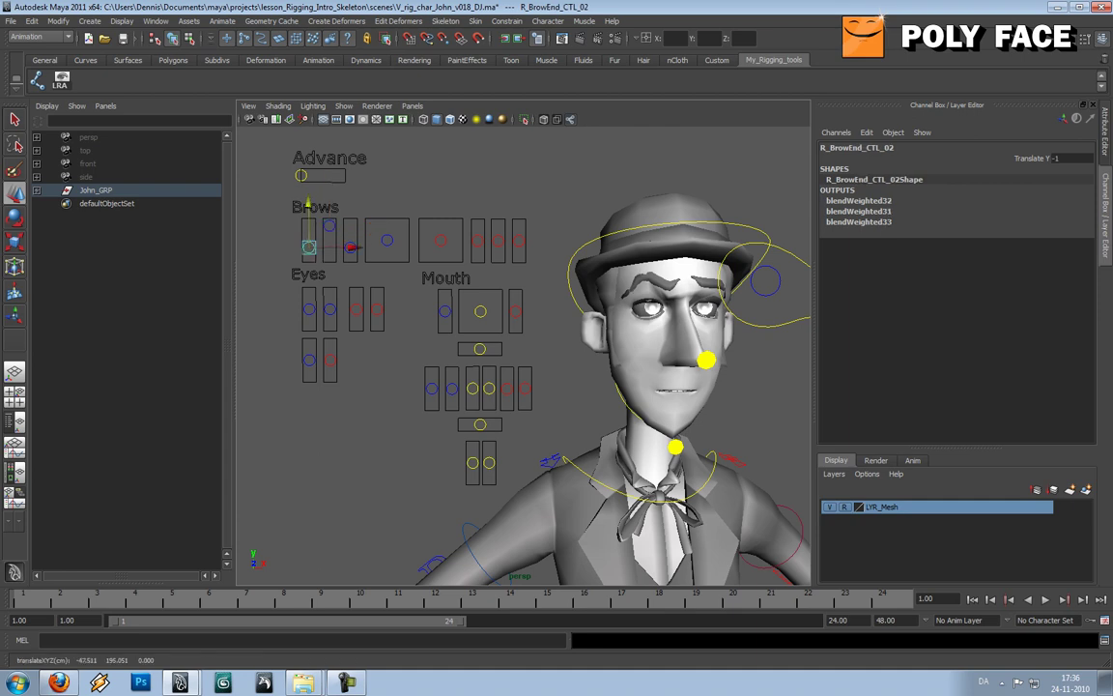
- Try moving L_BrowEnd_CTL_02 vertically, return it to Translate Y 0, and clear the selection
left_click(477, 240)
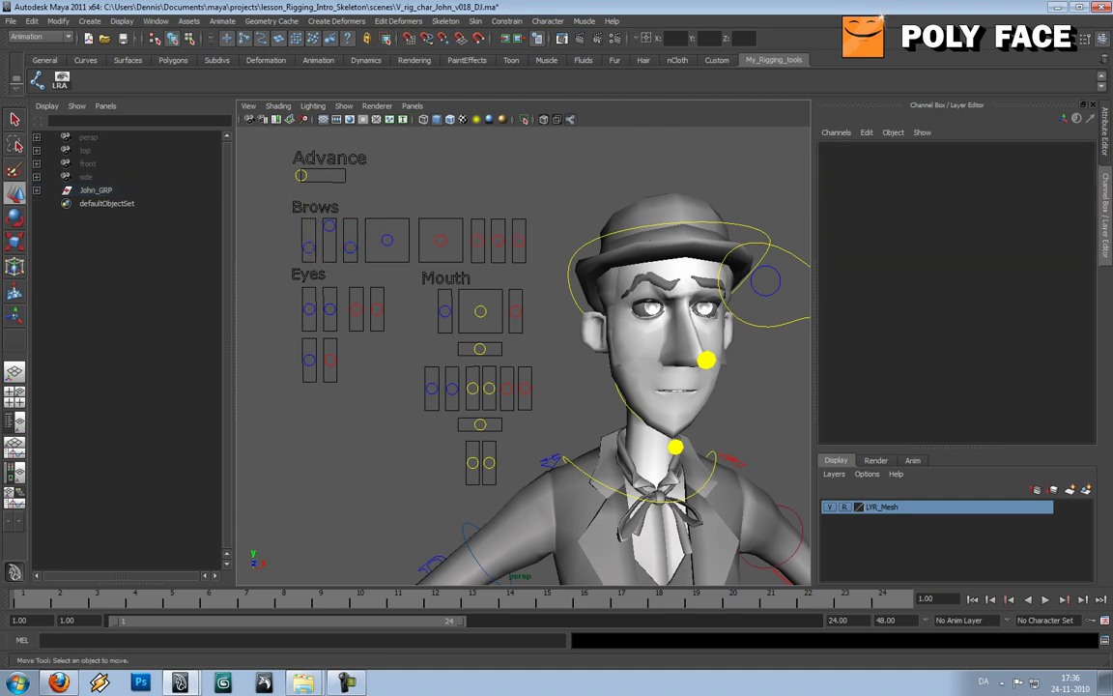
left_click(478, 195)
key("ctrl+z")
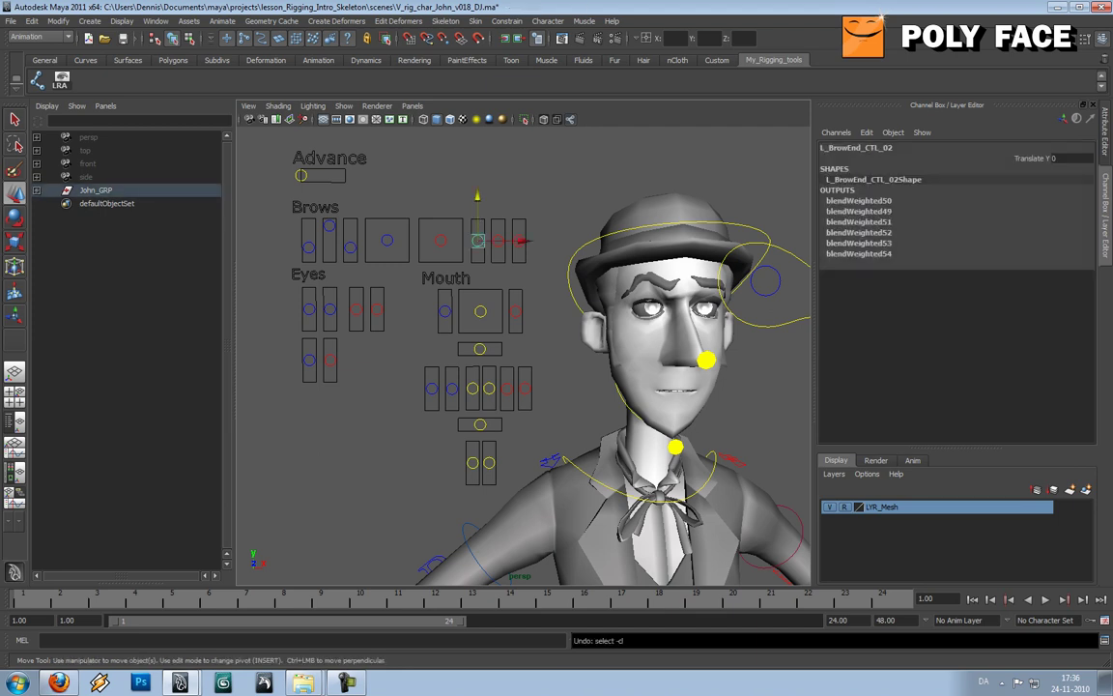
mouse_move(478, 196)
left_mouse_down()
mouse_move(477, 182)
mouse_move(477, 204)
left_mouse_up()
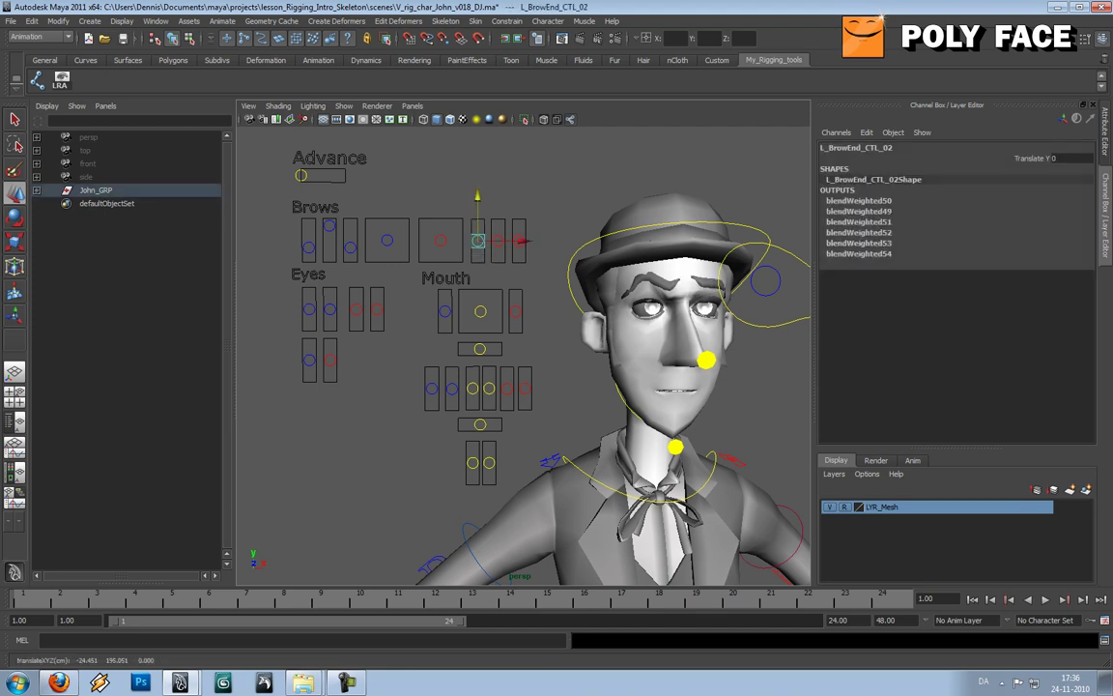
left_click(430, 203)
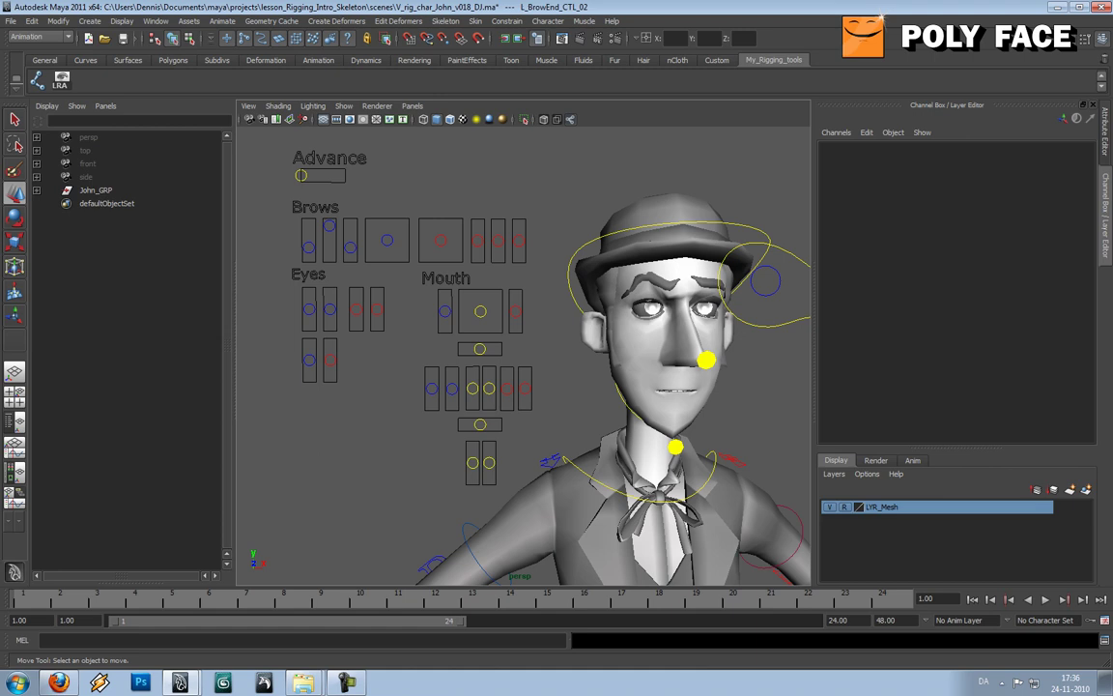
- Show the detailed on-face controls by moving M_Advance_CTL to Translate Y 6, and clear the selection
left_click(301, 176)
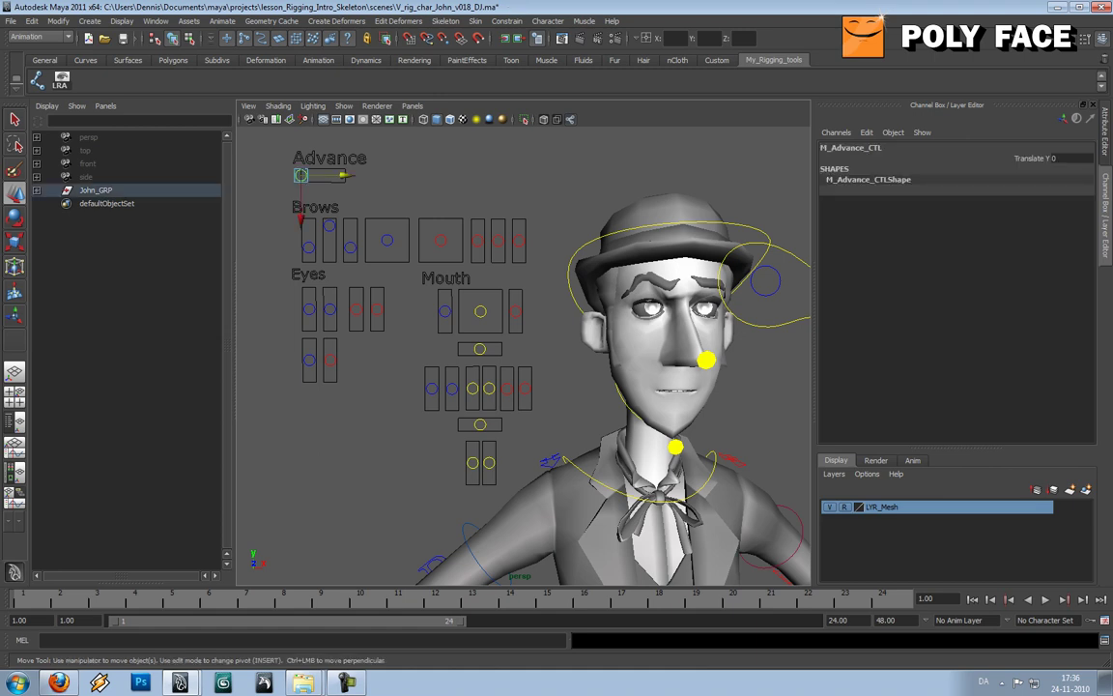
left_click_drag(343, 175, 389, 175)
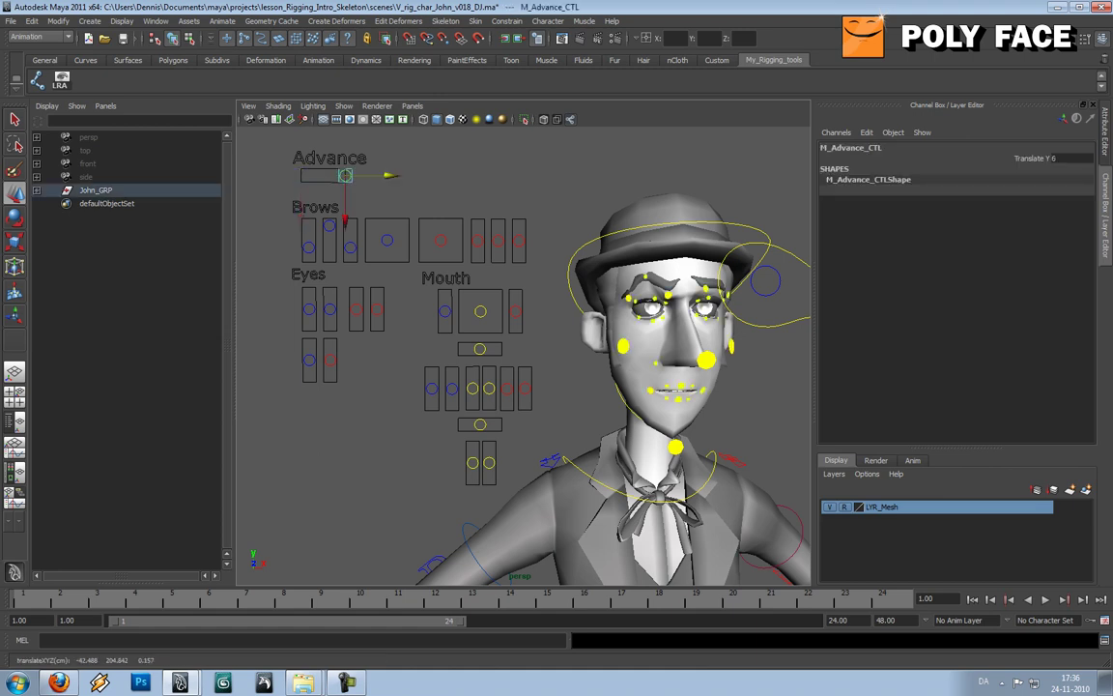
left_click(430, 198)
- Try raising R_LWEyeMD_CTL on the right lower eyelid by about 0.99 units, and undo the move
left_click_drag(464, 251, 493, 229, "alt")
middle_click_drag(493, 228, 380, 230, "alt")
right_click_drag(380, 230, 473, 236, "alt")
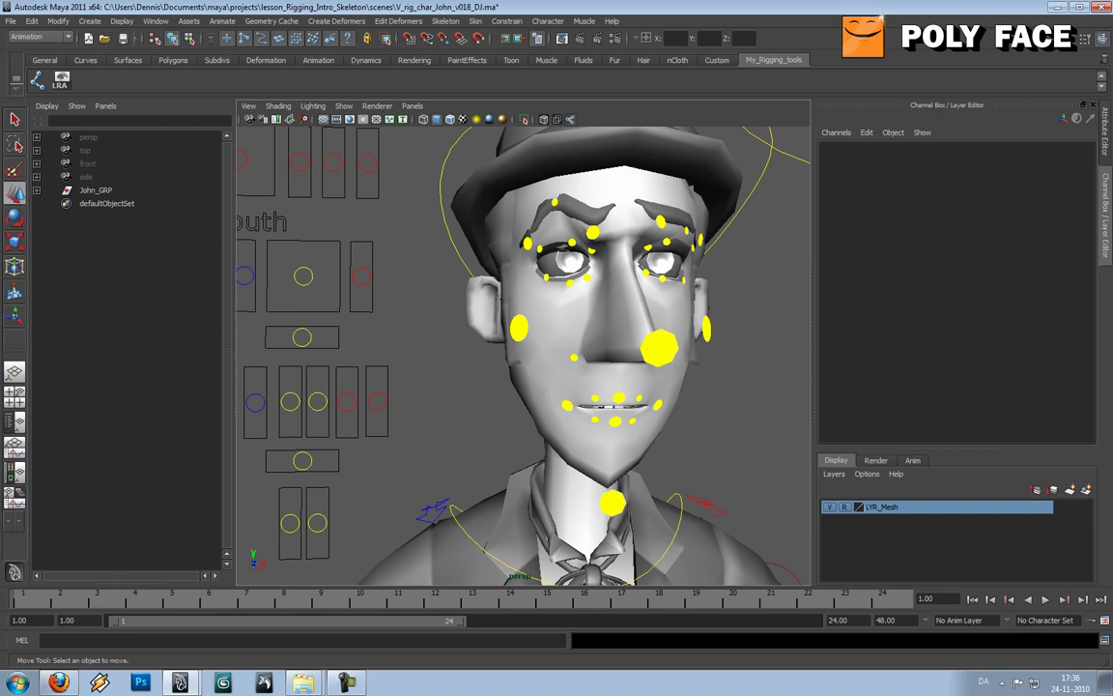
left_click(571, 282)
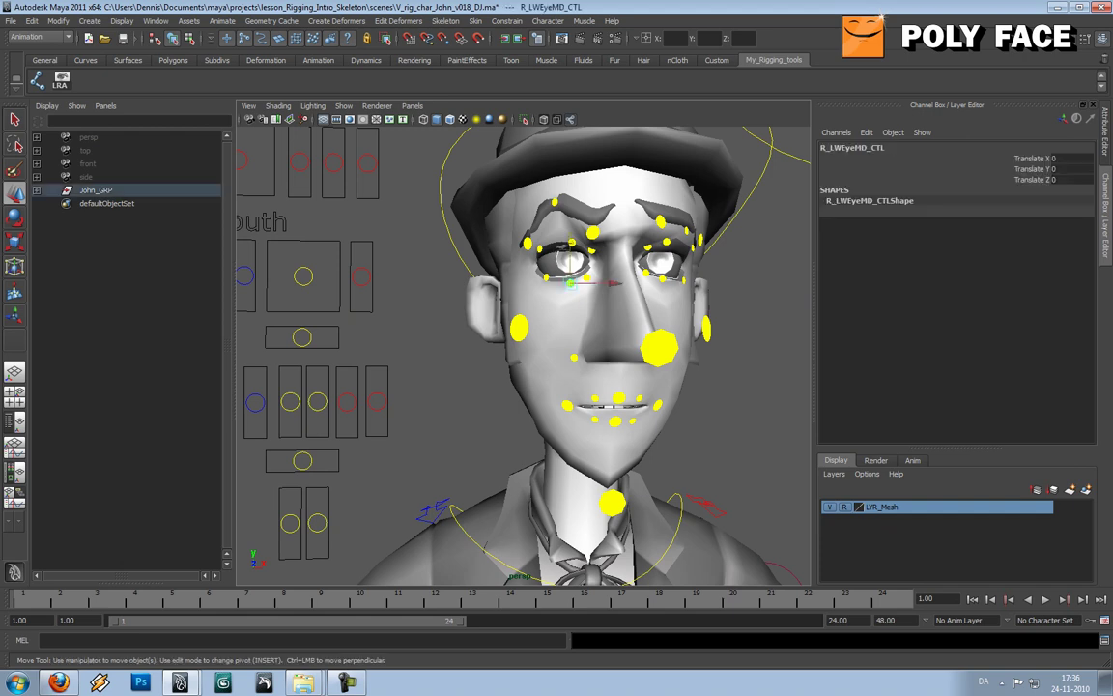
left_click_drag(571, 235, 570, 222)
key("ctrl+z")
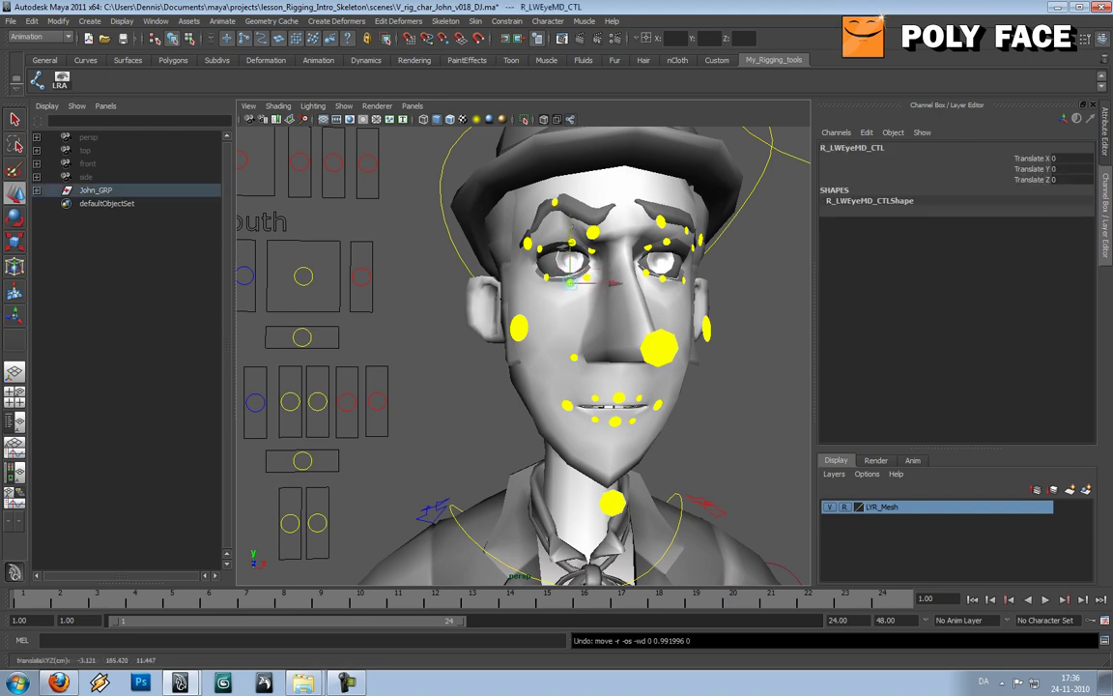
- Try moving the small control beside the right nostril and M_Nose_CTL at the nose tip, undoing each move
left_click(574, 358)
left_click_drag(571, 401, 573, 371)
key("ctrl+z")
left_click(659, 348)
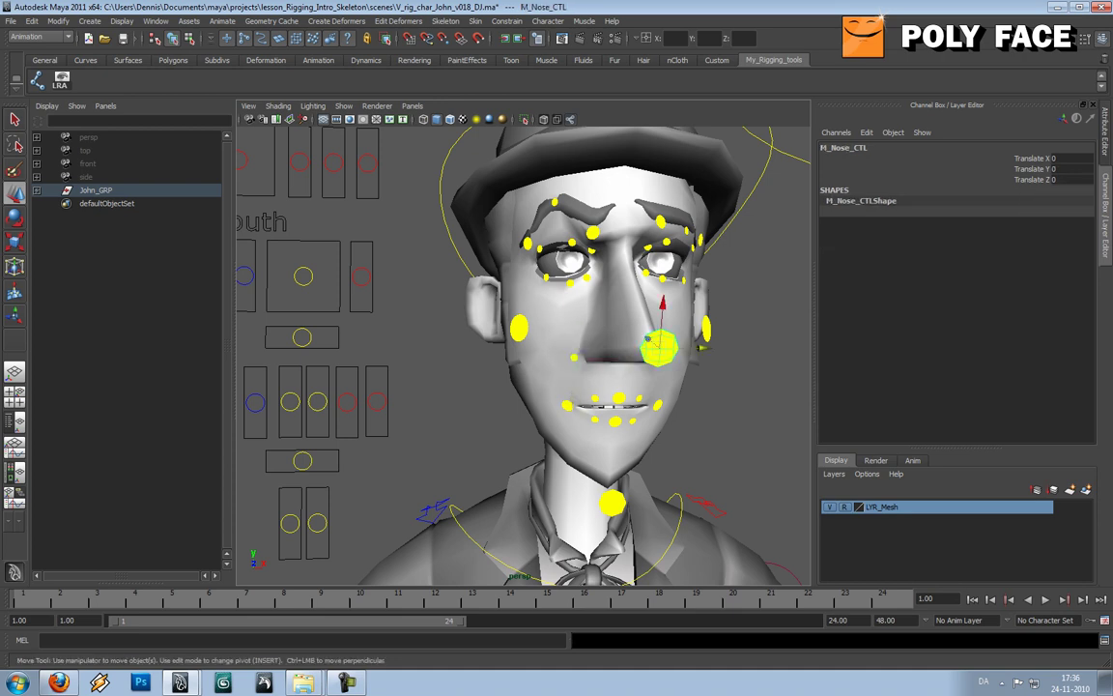
mouse_move(659, 347)
left_mouse_down()
mouse_move(663, 366)
mouse_move(662, 342)
left_mouse_up()
key("ctrl+z")
- Try rotating M_Jaw_CTL 30 degrees around Y, and undo the rotation
left_click(613, 502)
key("e")
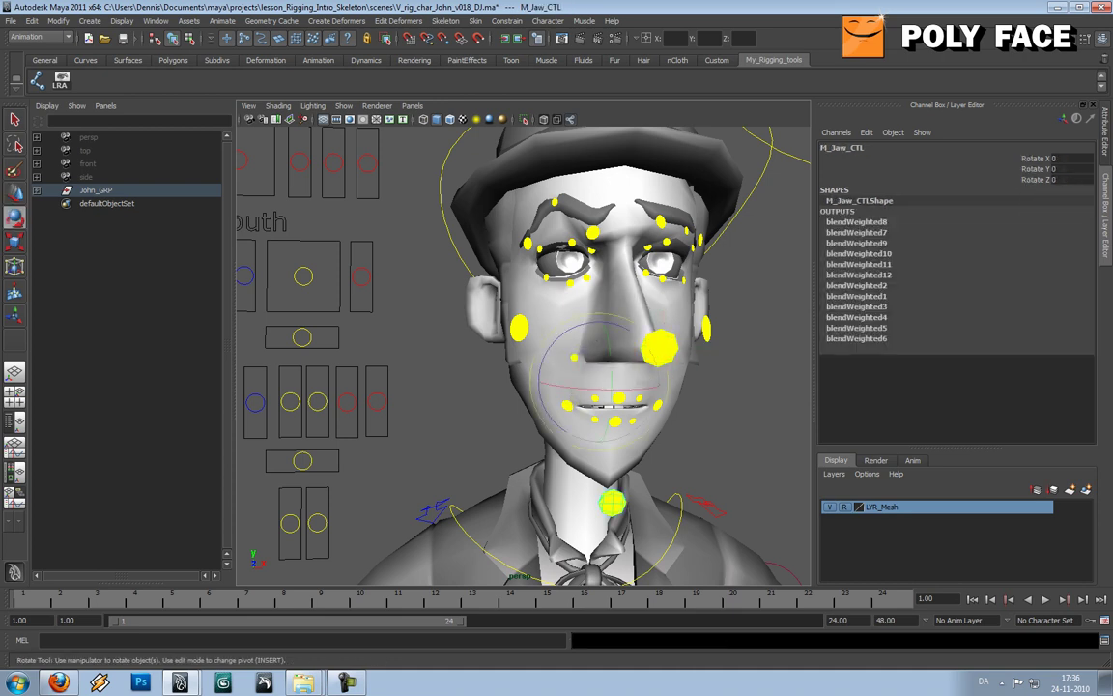
mouse_move(611, 406)
left_mouse_down()
mouse_move(621, 437)
mouse_move(627, 417)
left_mouse_up()
key("ctrl+z")
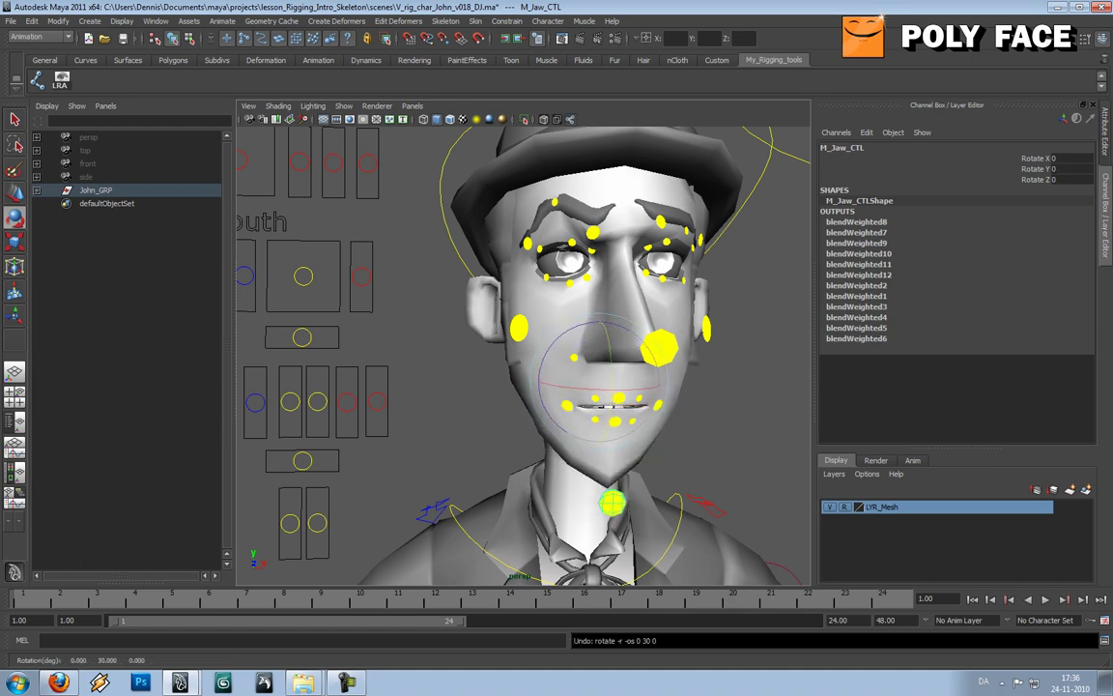
- Try moving L_BrowBase_CTL on the left brow, undo the move, and clear the selection
left_click(736, 406)
left_click_drag(715, 406, 634, 402, "alt")
left_click(526, 232)
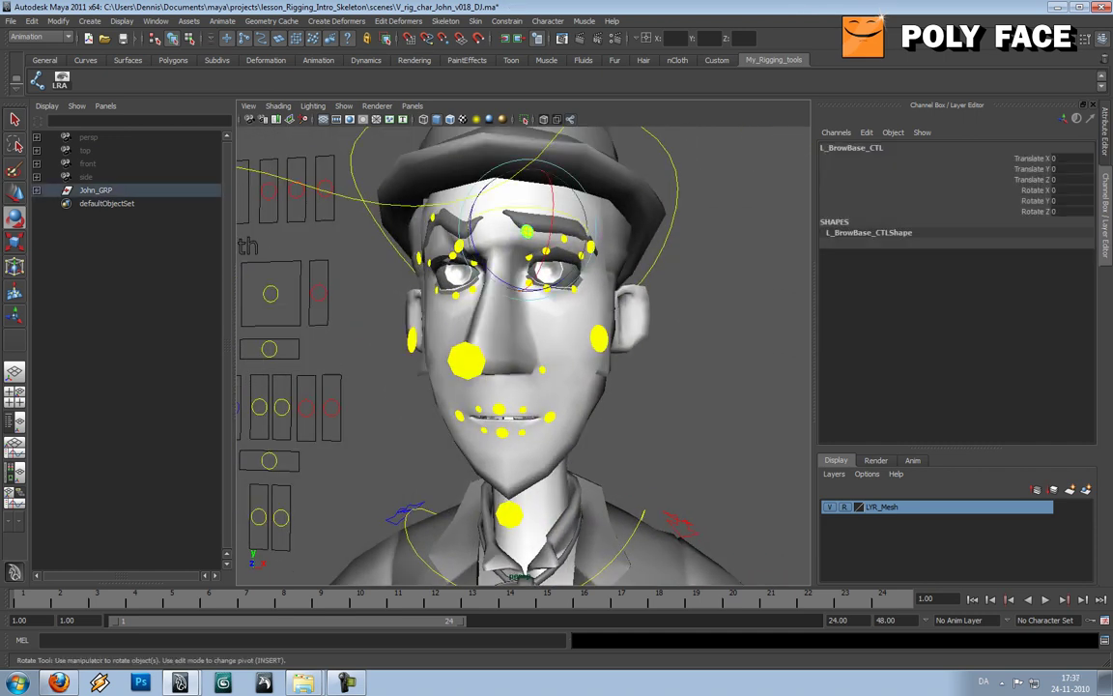
key("w")
left_click_drag(527, 232, 529, 191)
key("ctrl+z")
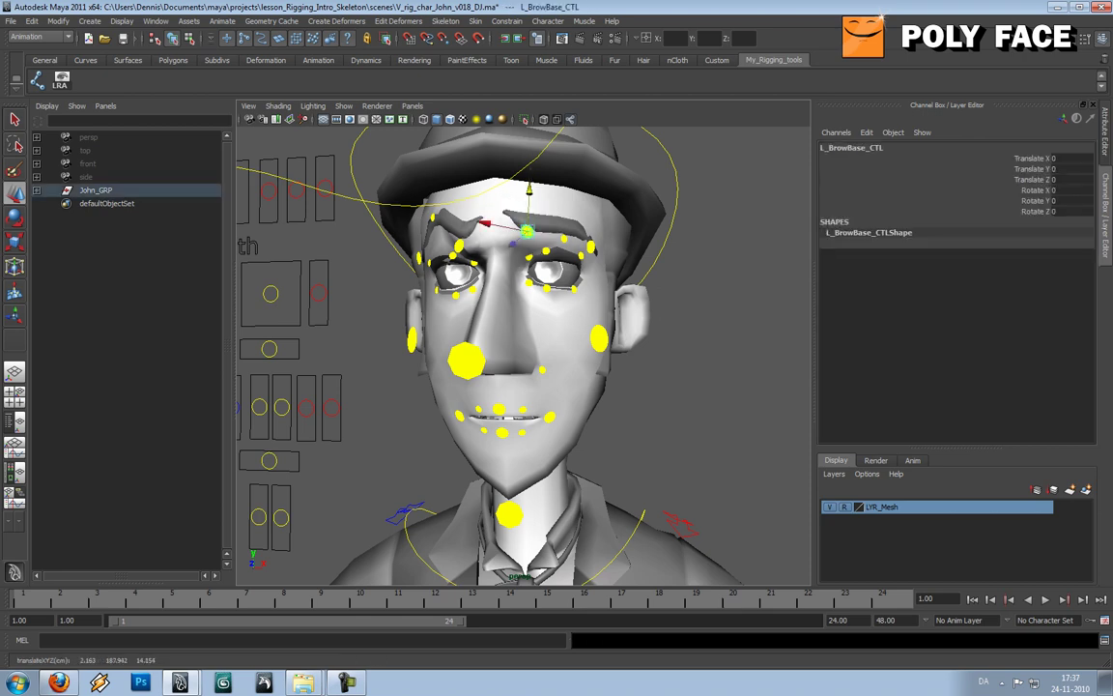
left_click(734, 194)
- Examine the head, facial control board and upper body from several angles and distances
right_click_drag(676, 290, 541, 290, "alt")
left_click_drag(542, 290, 734, 300, "alt")
right_click_drag(735, 300, 638, 299, "alt")
left_click_drag(638, 300, 522, 300, "alt")
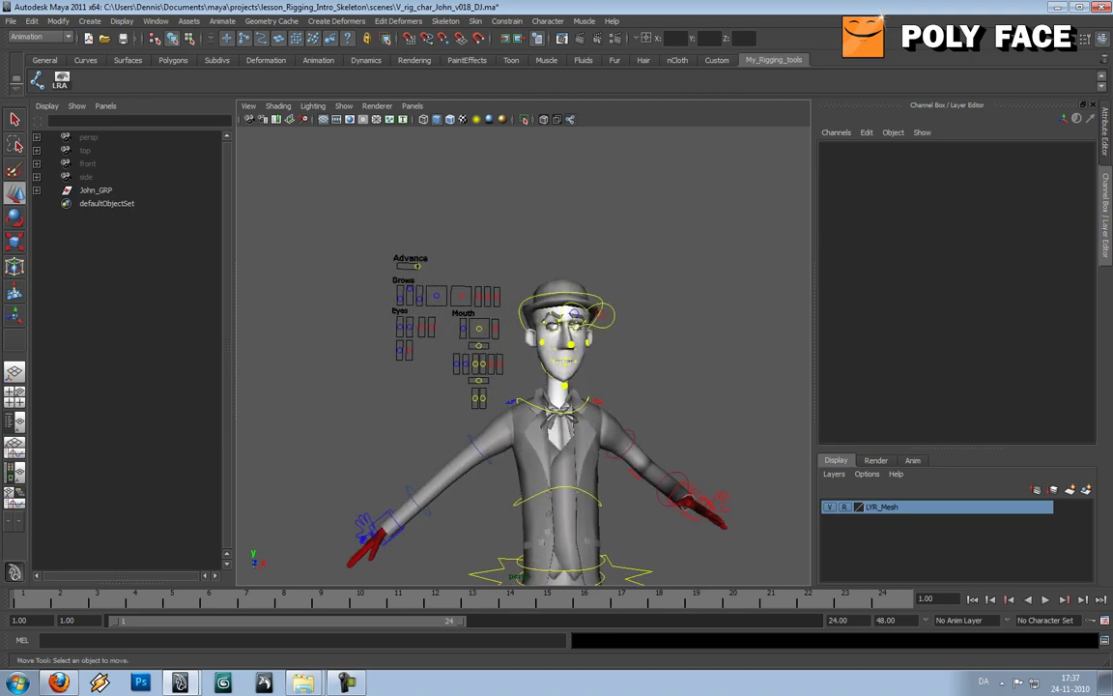
right_click_drag(521, 299, 618, 299, "alt")
left_click_drag(619, 300, 493, 301, "alt")
right_click_drag(493, 301, 522, 302, "alt")
left_click_drag(522, 301, 580, 298, "alt")
right_click_drag(580, 297, 673, 298, "alt")
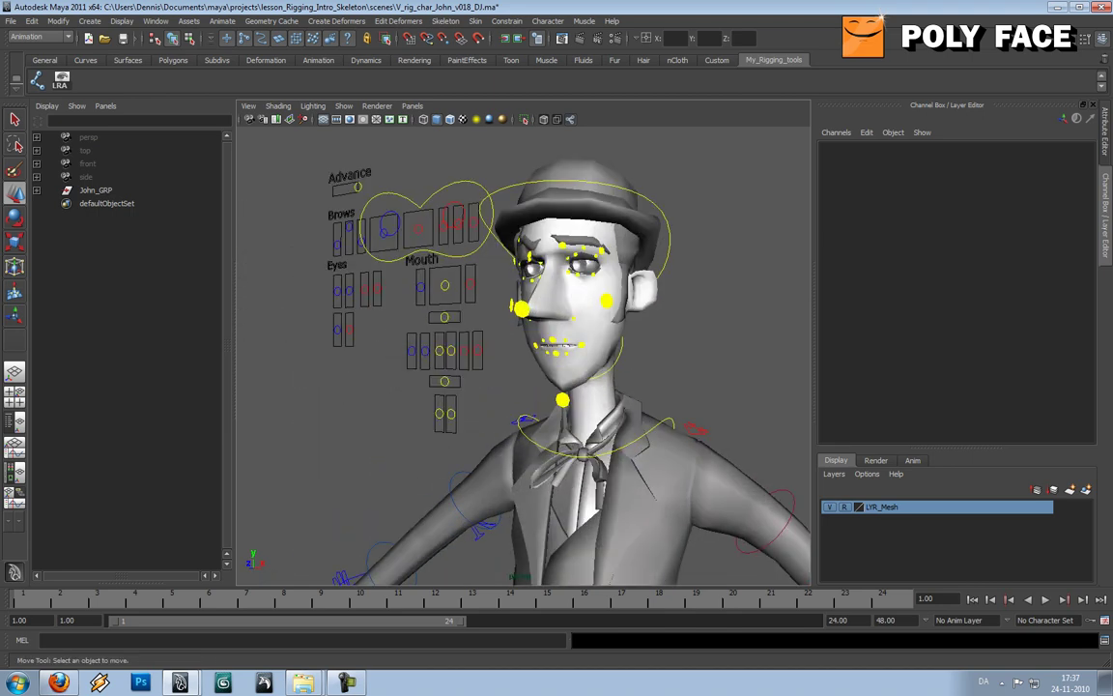
middle_click_drag(672, 298, 654, 309, "alt")
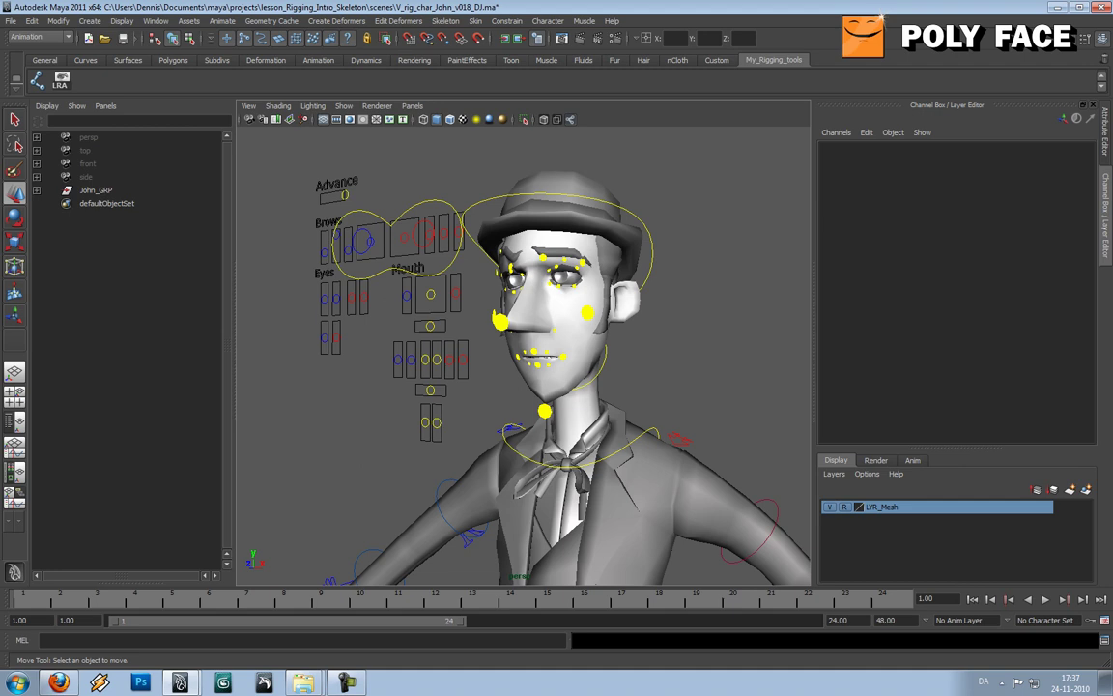
mouse_move(655, 309)
right_mouse_down("alt")
mouse_move(570, 310)
mouse_move(655, 309)
right_mouse_up("alt")
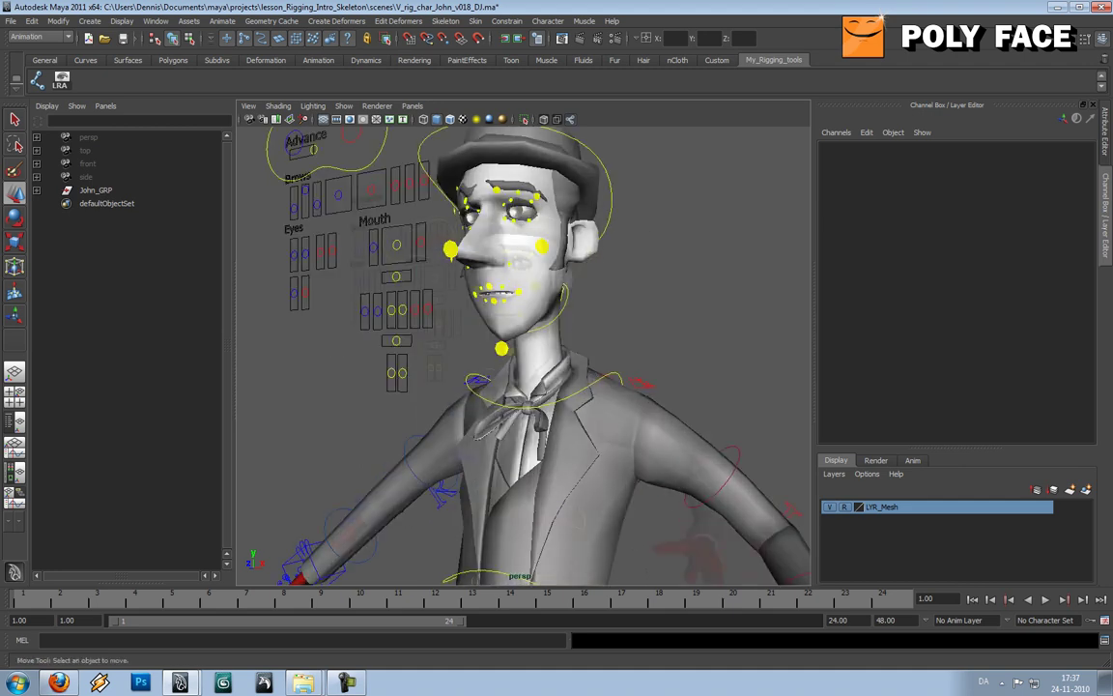
- Try moving the middle control of the left lower eyelid vertically, and undo the move
left_click_drag(655, 309, 630, 340, "alt")
right_click_drag(630, 340, 681, 341, "alt")
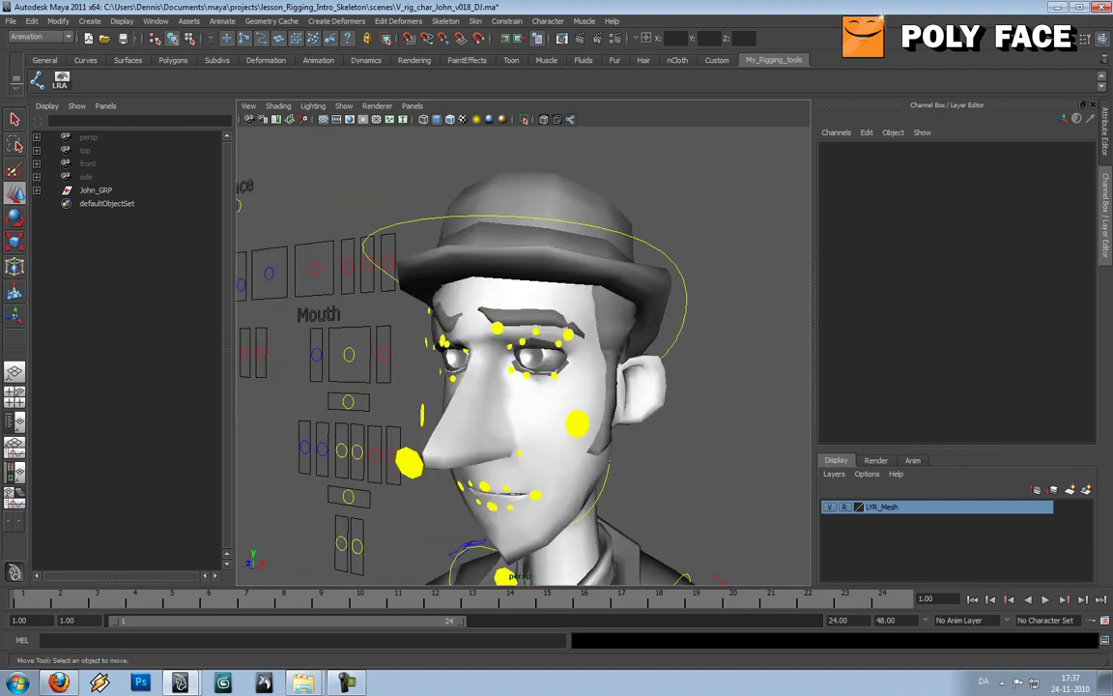
left_click(527, 375)
mouse_move(527, 332)
left_mouse_down()
mouse_move(527, 303)
mouse_move(526, 349)
left_mouse_up()
key("ctrl+z")
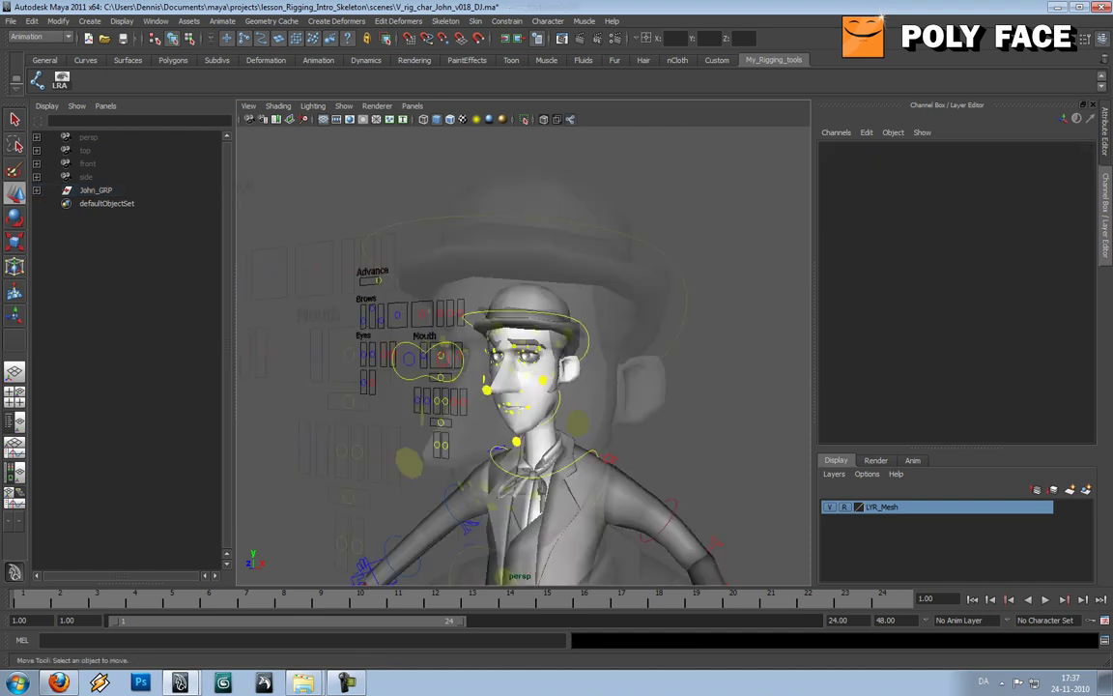
- Move the mouth position control M_MouthPos_CTL to Translate X -0.753 and Translate Y -0.974
left_click_drag(521, 338, 589, 333, "alt")
left_click_drag(512, 309, 459, 309, "alt")
scroll(524, 339, "down", 4)
scroll(524, 338, "up", 4)
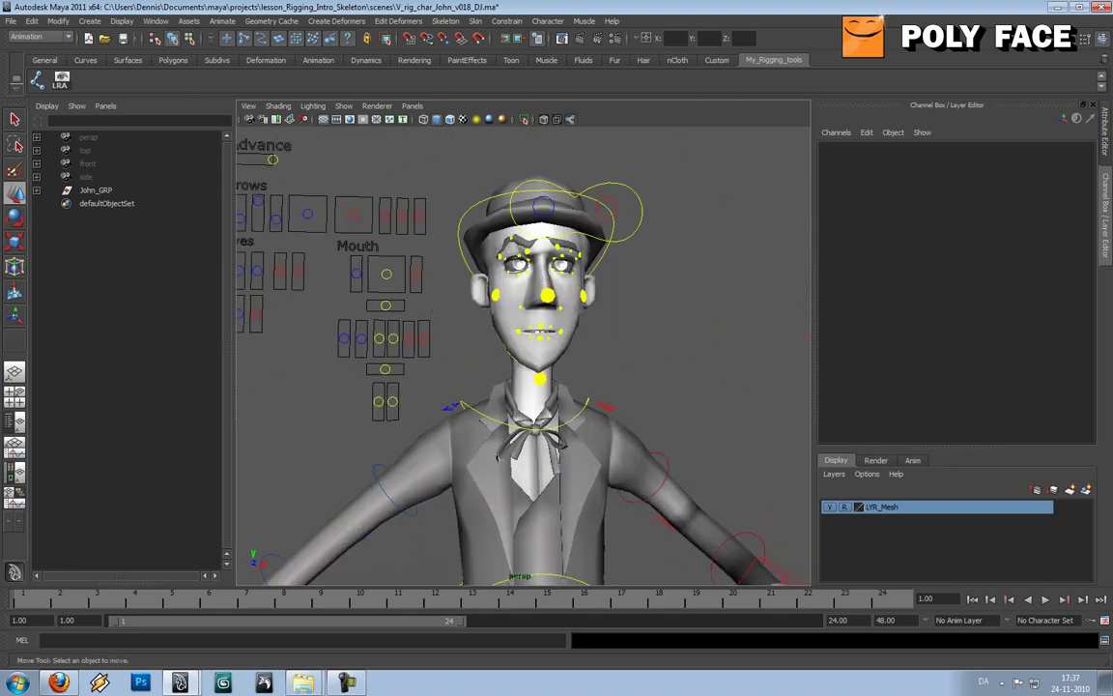
middle_click_drag(523, 339, 524, 342, "alt")
middle_click_drag(618, 338, 642, 347, "alt")
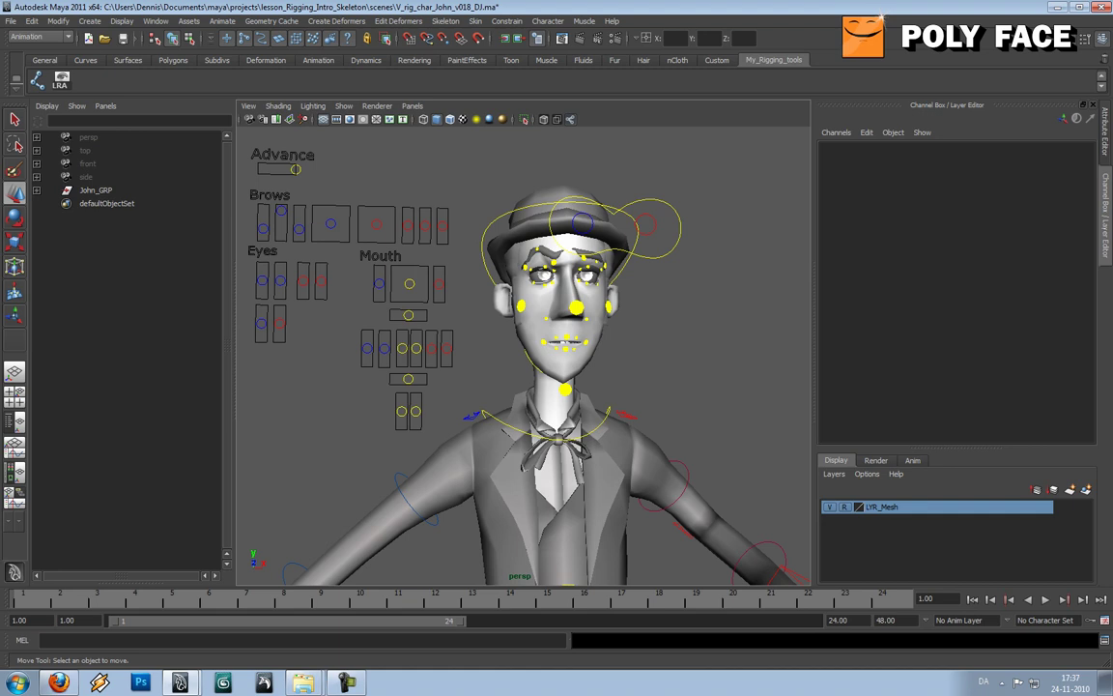
left_click(410, 284)
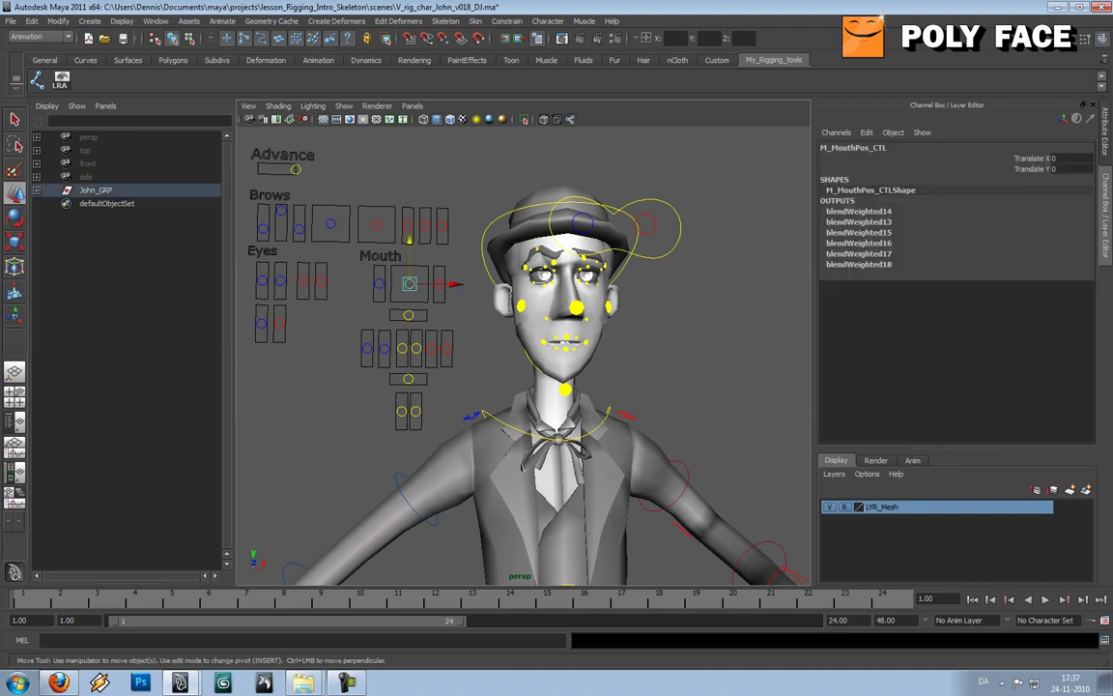
left_click_drag(409, 284, 416, 285)
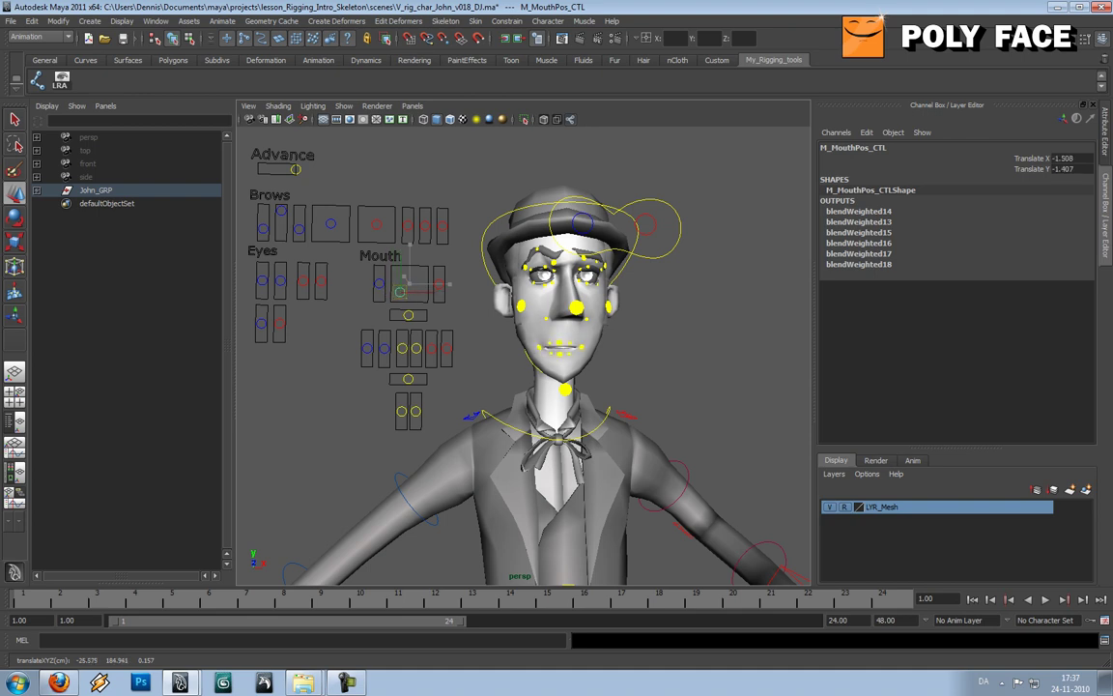
- Inspect the posed character from a wider view, check the recording duration, and clear the mouth control's selection
right_click_drag(410, 288, 339, 288, "alt")
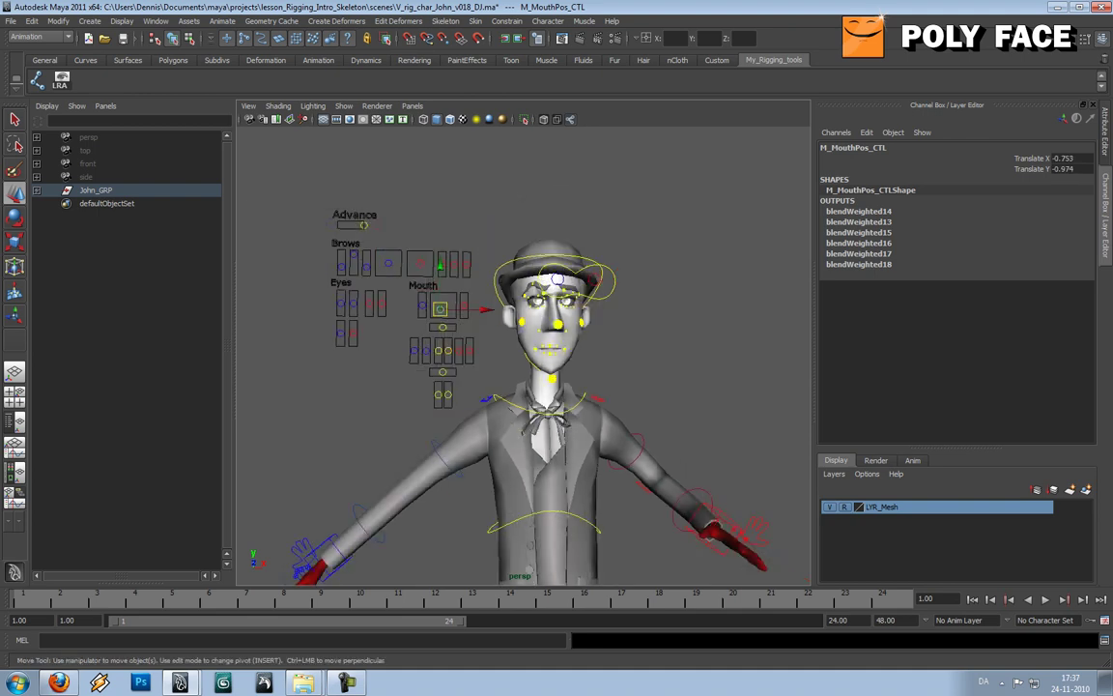
left_click_drag(464, 319, 386, 307, "alt")
middle_click_drag(415, 377, 462, 265, "alt")
right_click_drag(462, 266, 386, 265, "alt")
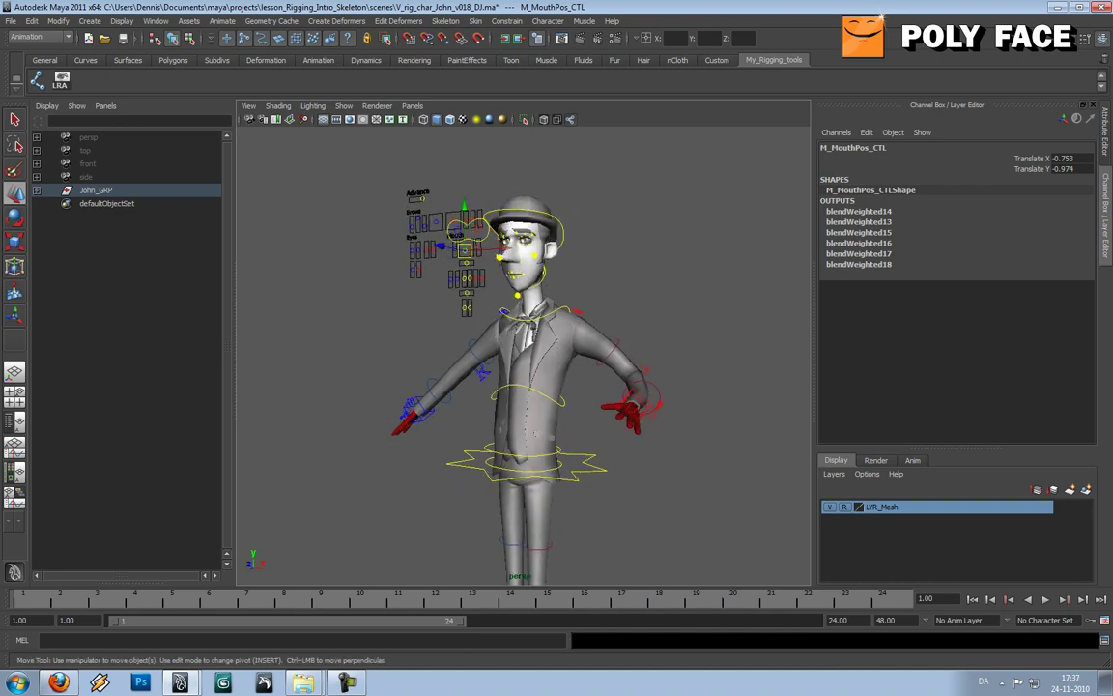
left_click(347, 684)
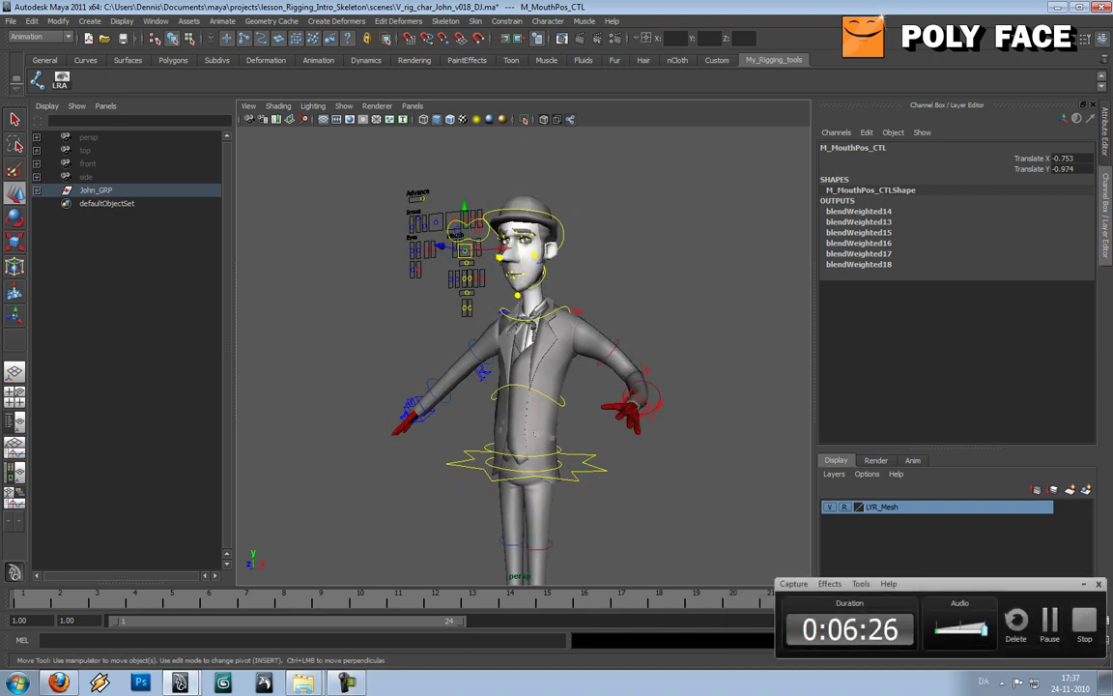
left_click(618, 251)
left_click_drag(599, 261, 675, 259, "alt")
left_click(1085, 584)
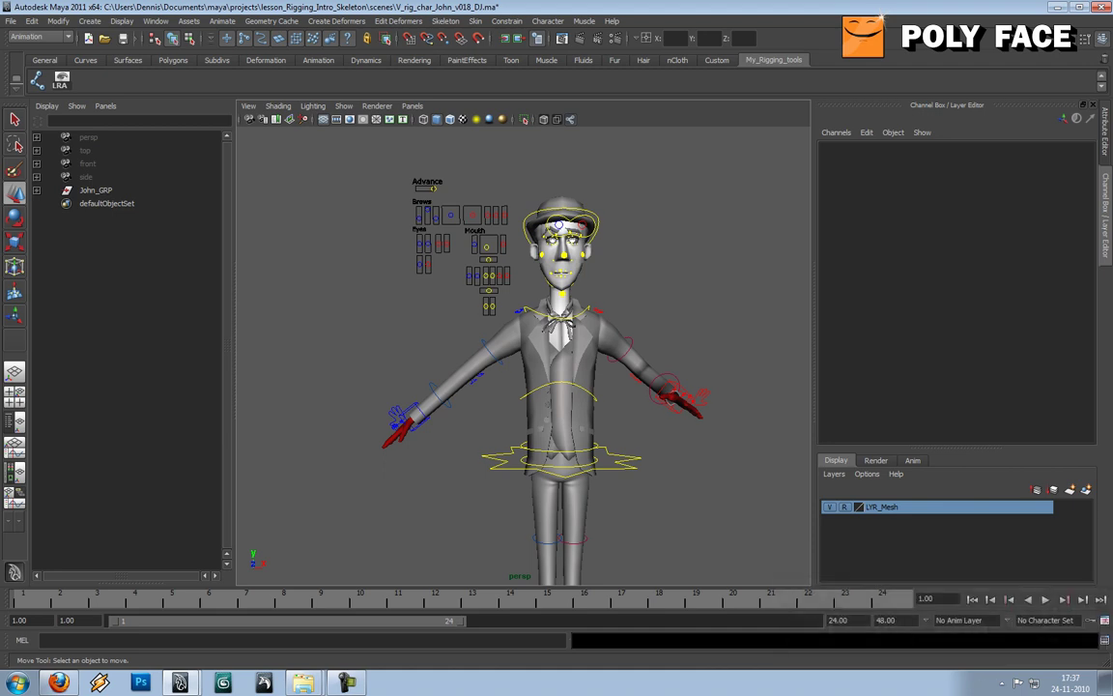
- Examine the full-body rig from the front and side, from the hat down to the feet
mouse_move(483, 338)
left_mouse_down("alt")
mouse_move(803, 346)
mouse_move(503, 334)
left_mouse_up("alt")
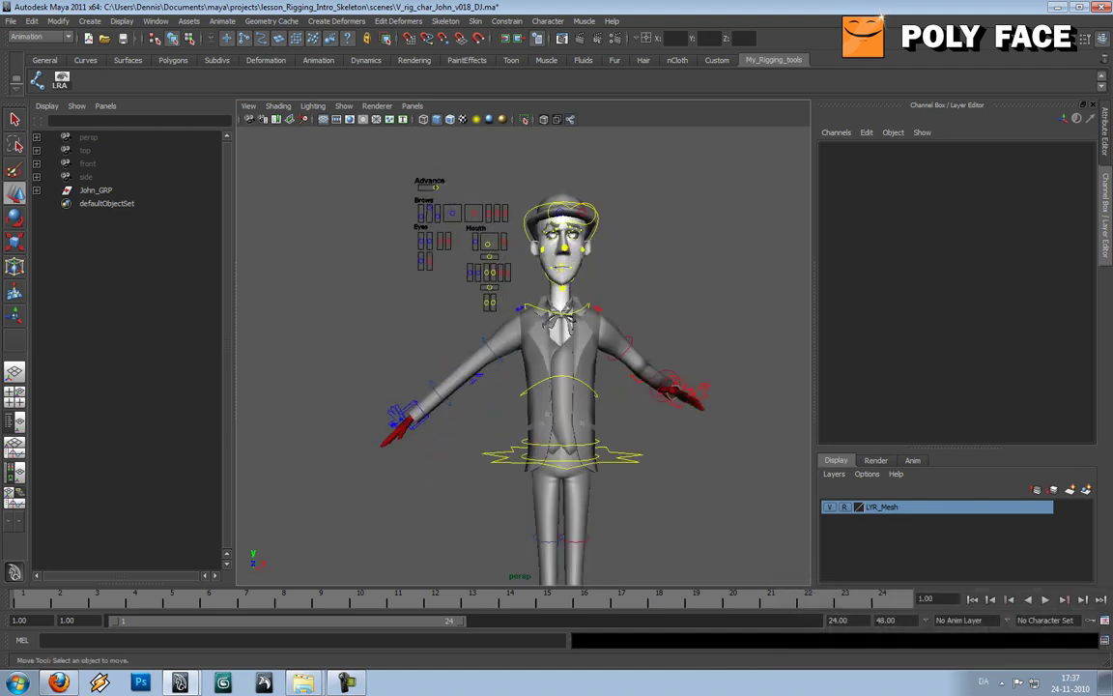
middle_click_drag(503, 333, 510, 207, "alt")
right_click_drag(510, 208, 435, 207, "alt")
left_click_drag(541, 338, 415, 341, "alt")
right_click_drag(415, 341, 338, 341, "alt")
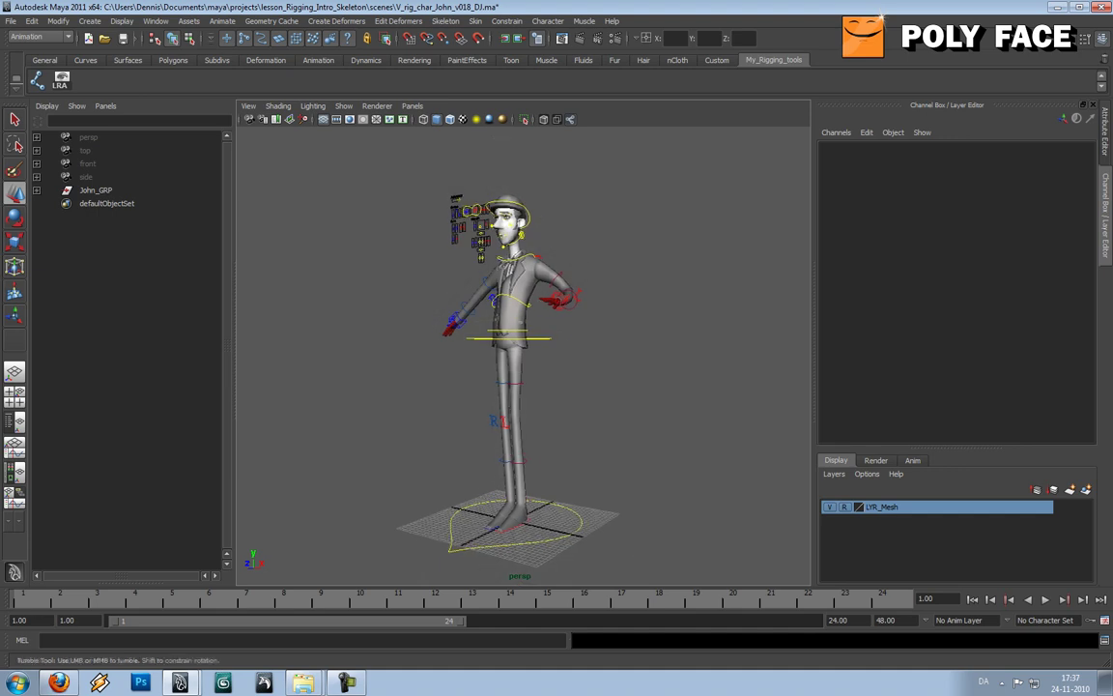
left_click_drag(339, 340, 435, 340, "alt")
right_click_drag(435, 341, 512, 340, "alt")
left_click_drag(512, 340, 473, 347, "alt")
right_click_drag(474, 348, 531, 348, "alt")
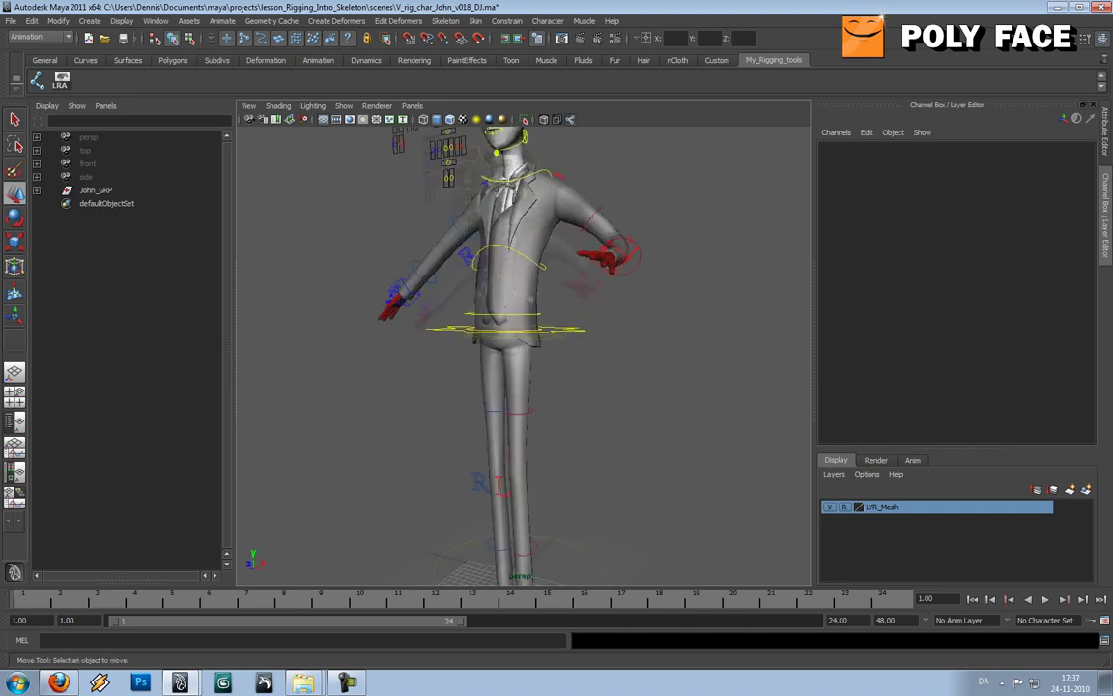
left_click_drag(531, 348, 599, 346, "alt")
right_click_drag(599, 346, 541, 346, "alt")
left_click_drag(541, 346, 514, 348, "alt")
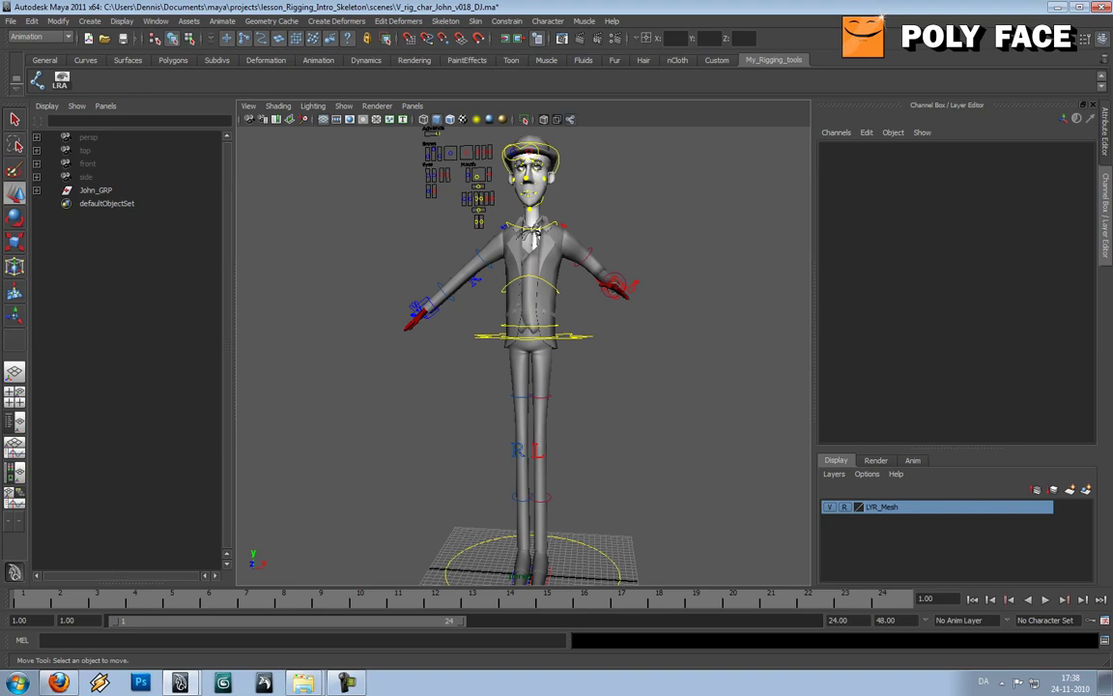
- Start a new scene in place of the open character rig file
left_click_drag(537, 235, 527, 275, "alt")
scroll(468, 257, "down", 4)
key("ctrl+n")
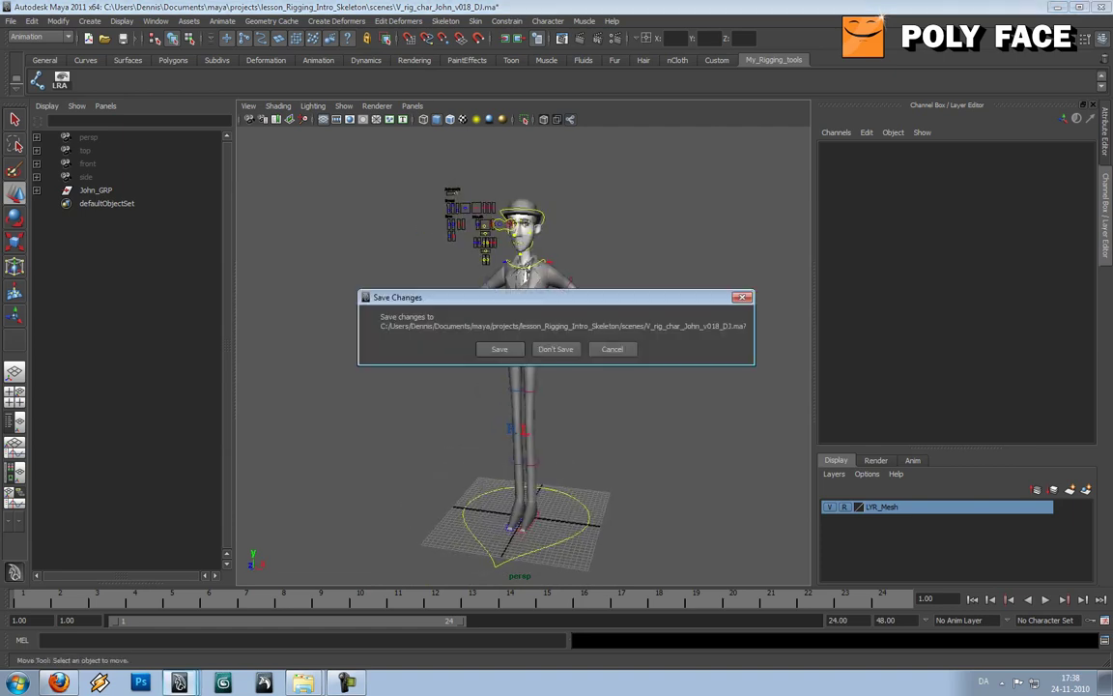